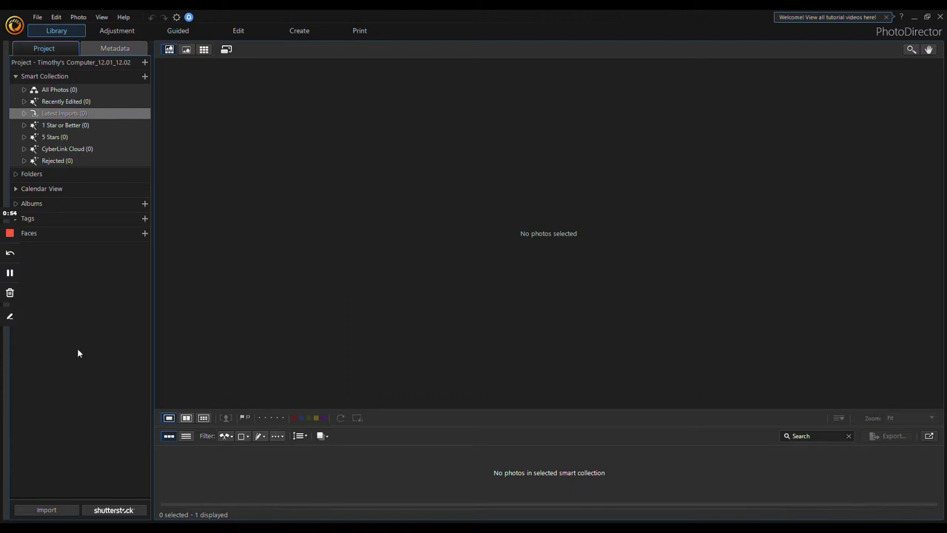
- Import the red apple photo and the green photo from the demo folder into the library
click(46, 510)
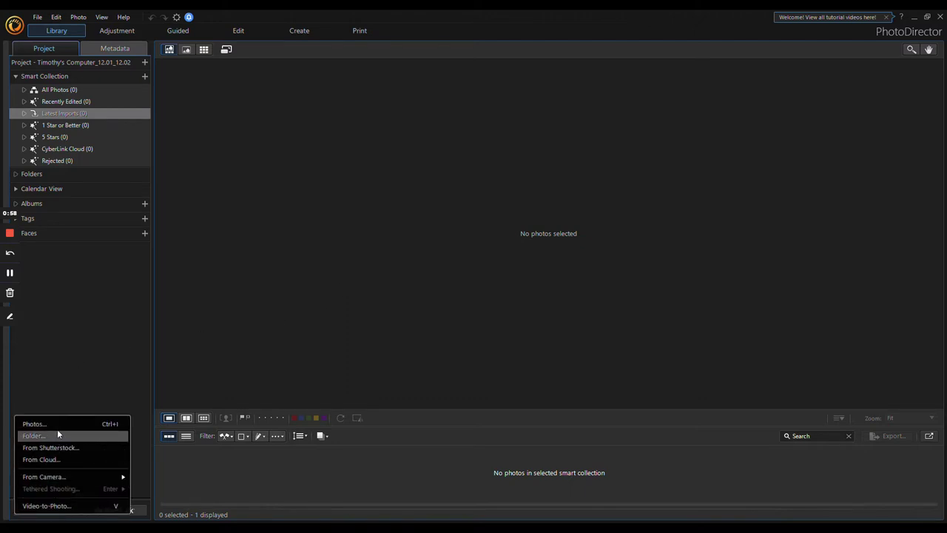
click(58, 426)
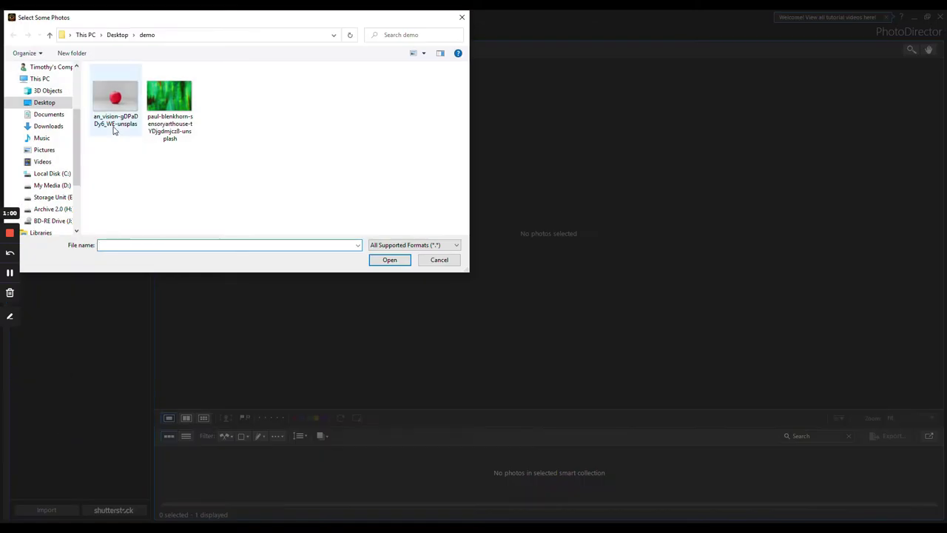
drag(191, 166, 91, 77)
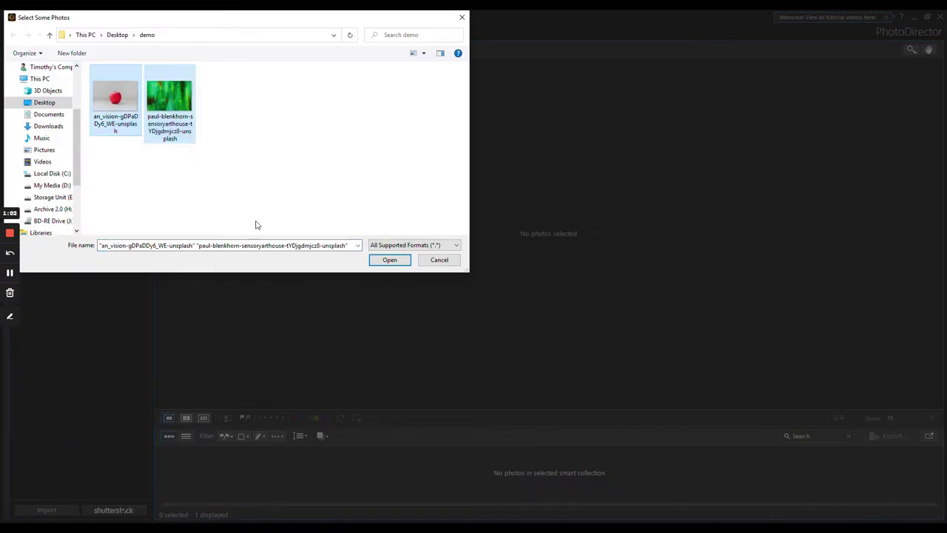
click(381, 261)
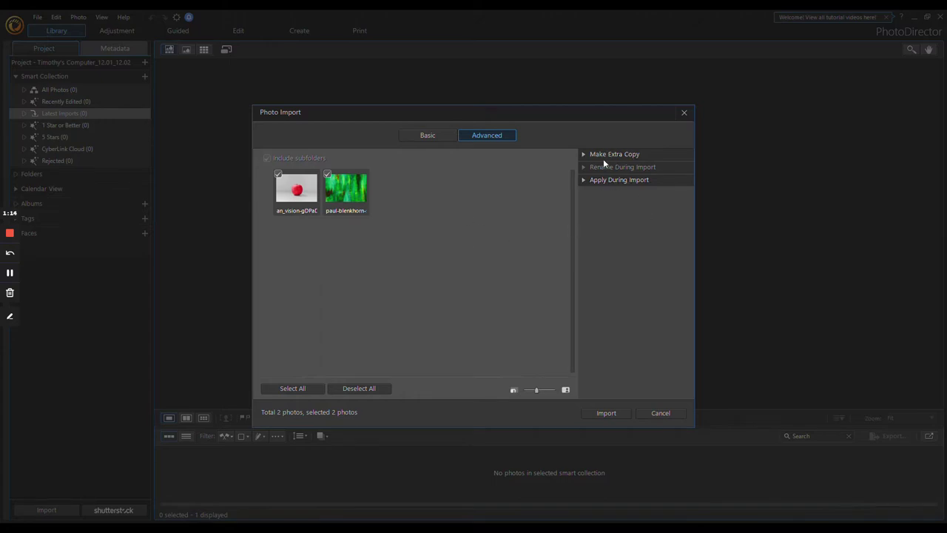
click(599, 414)
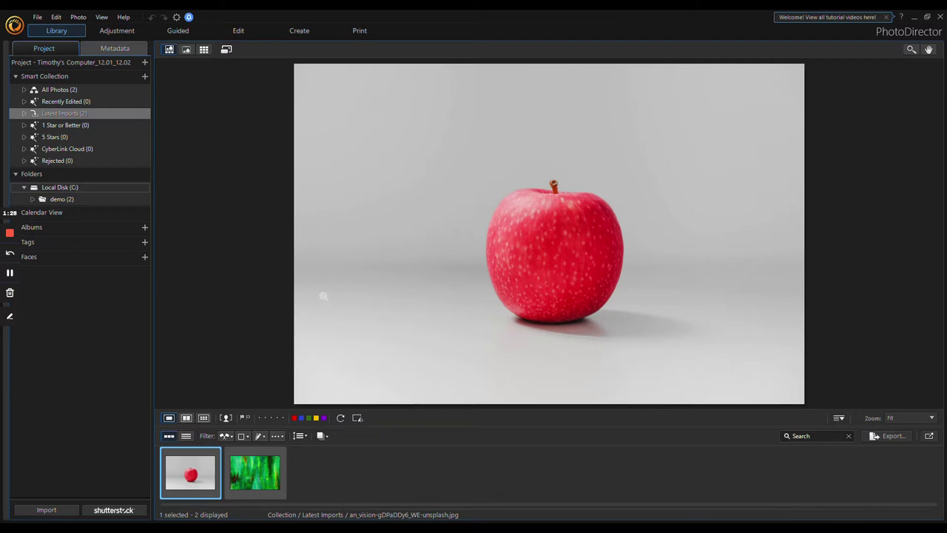
- In Adjustment, try the High Contrast black-and-white preset on the apple, then remove it
click(110, 30)
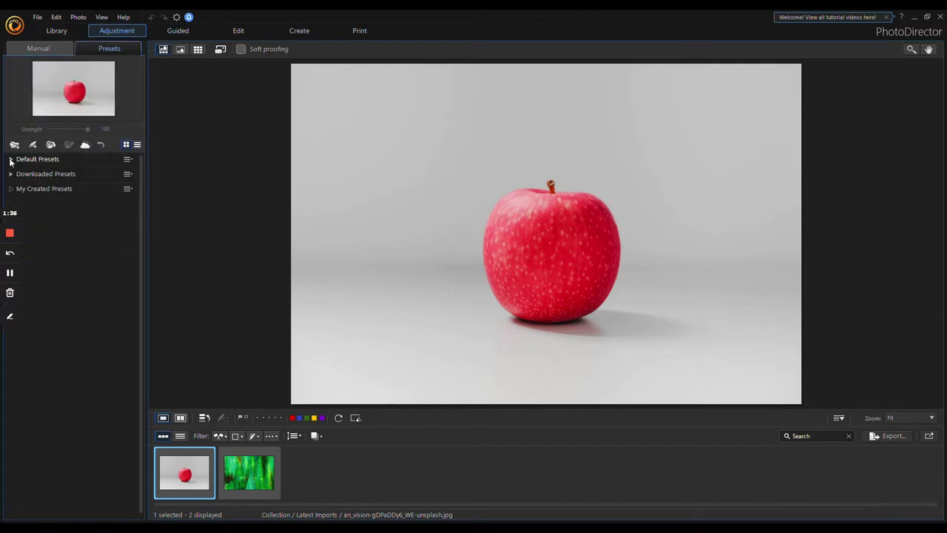
click(11, 160)
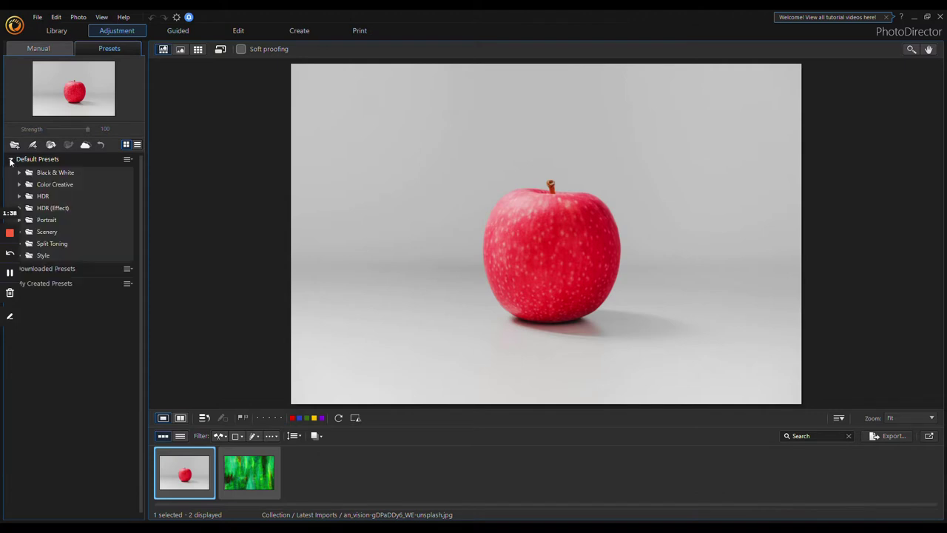
click(60, 184)
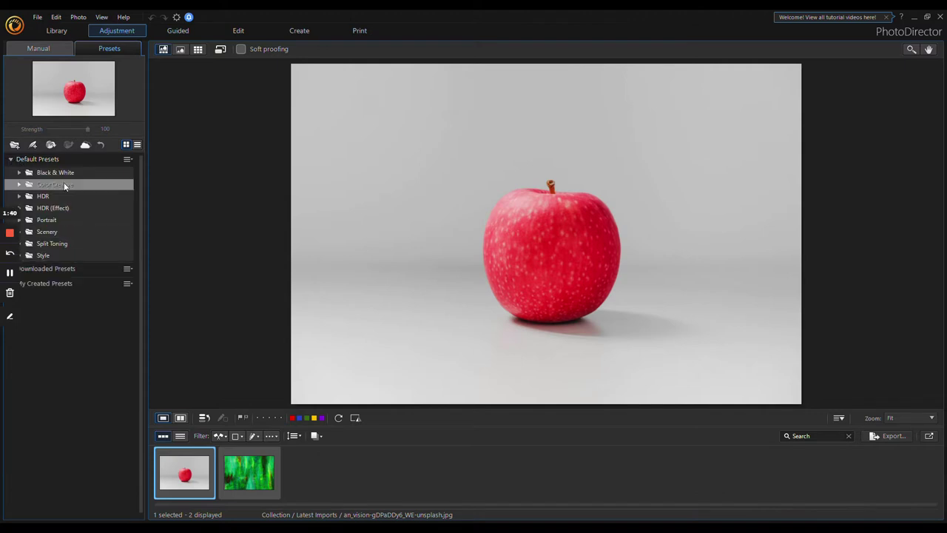
click(19, 175)
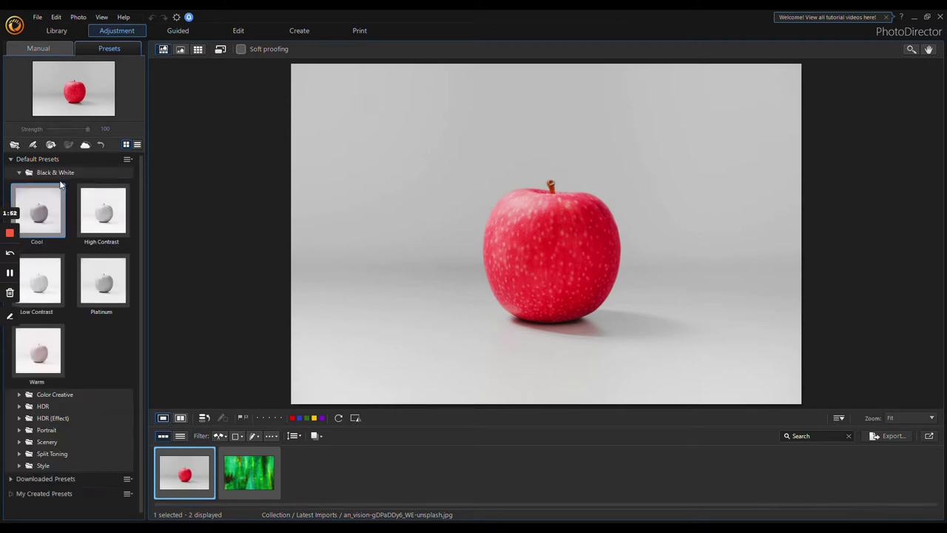
click(111, 220)
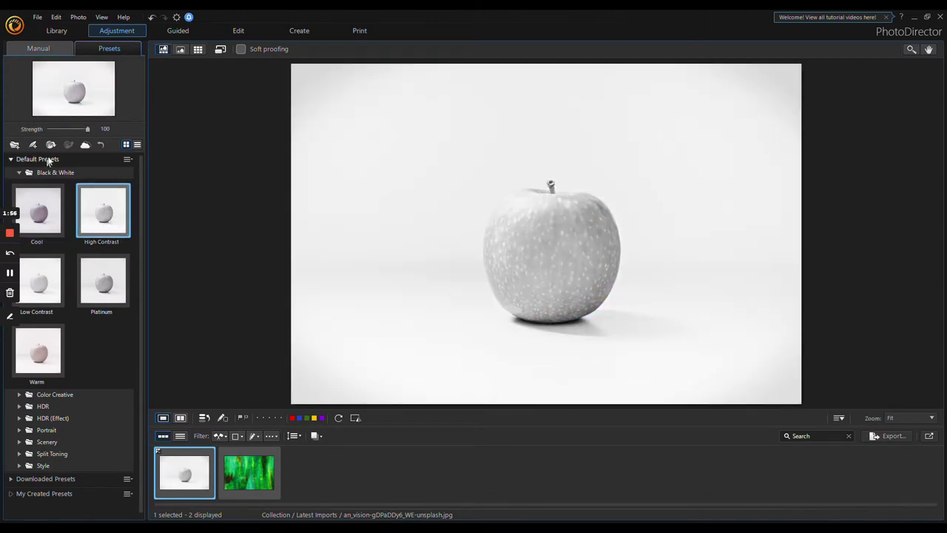
click(102, 146)
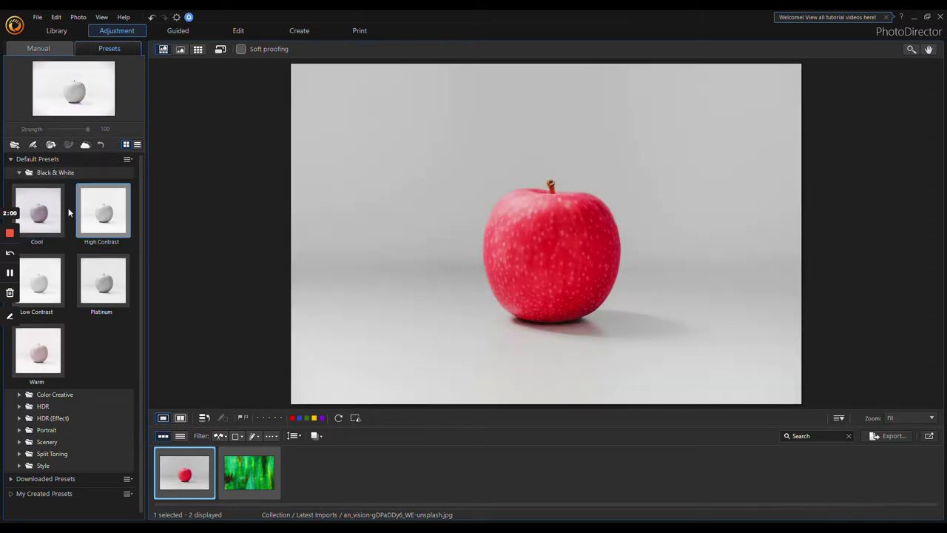
click(19, 172)
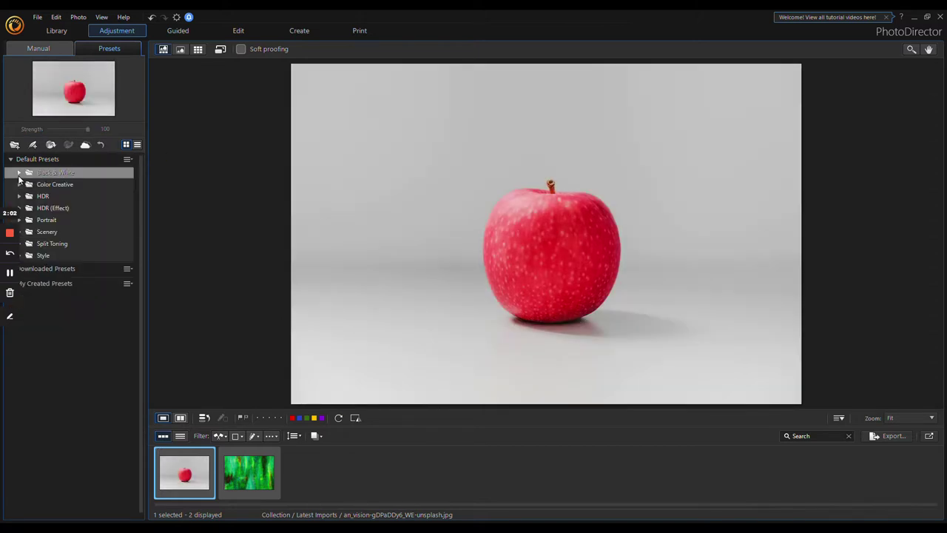
- Try the Retro Color Creative preset, remove it, collapse the presets and show Manual controls
click(19, 184)
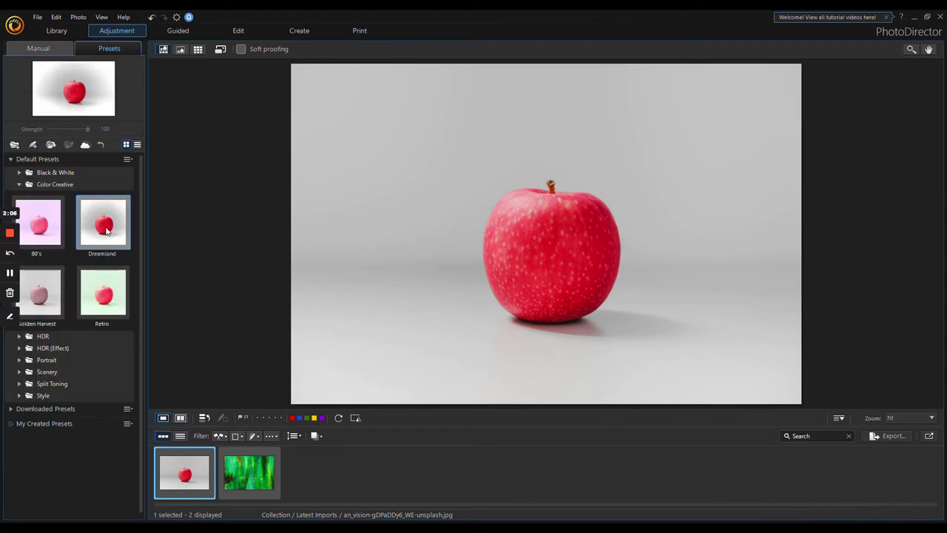
click(116, 308)
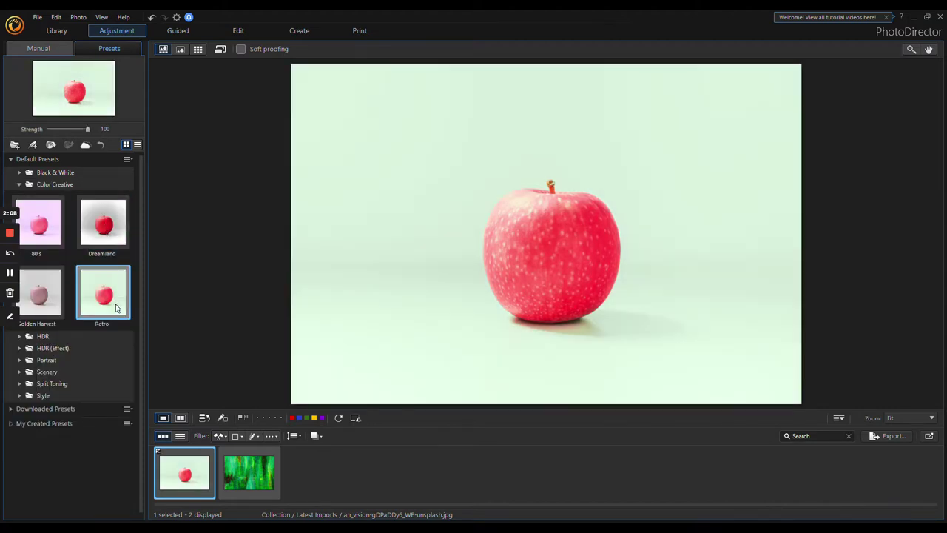
click(101, 145)
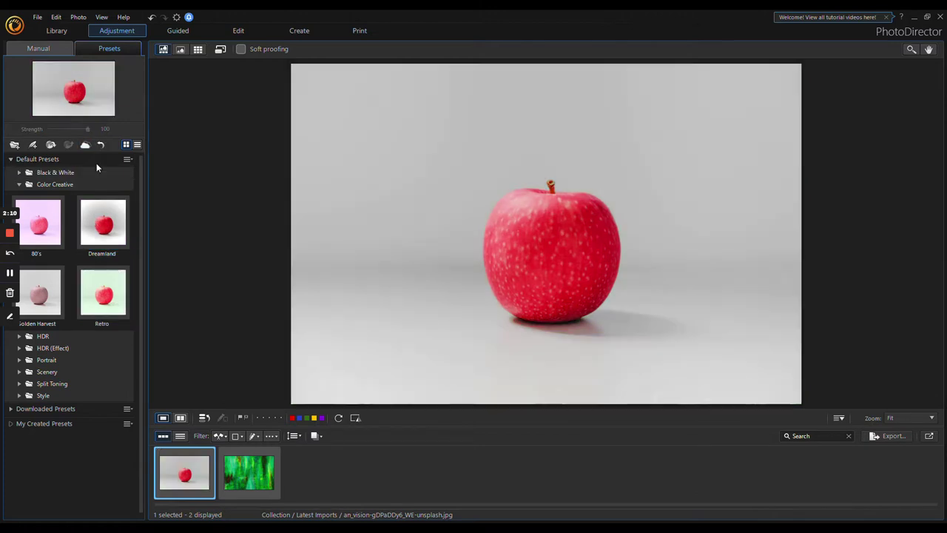
click(19, 185)
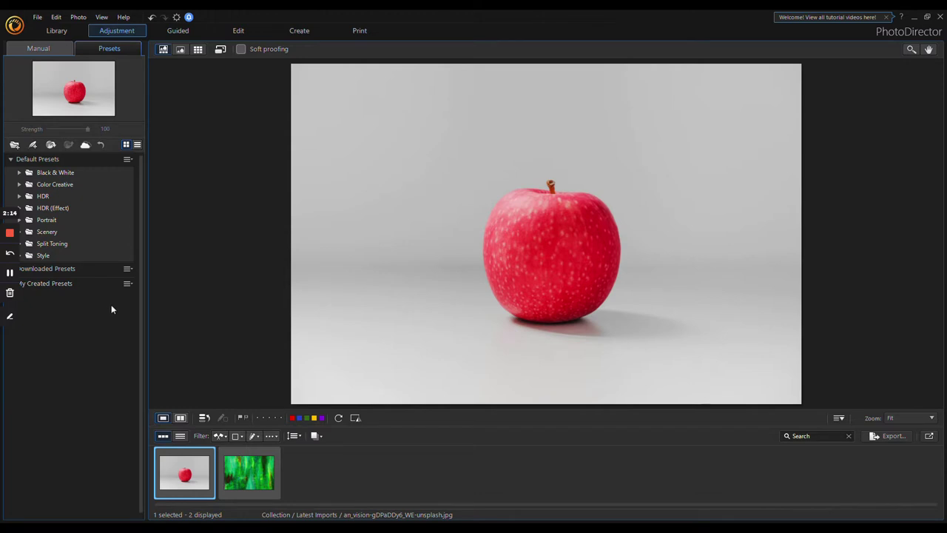
click(9, 160)
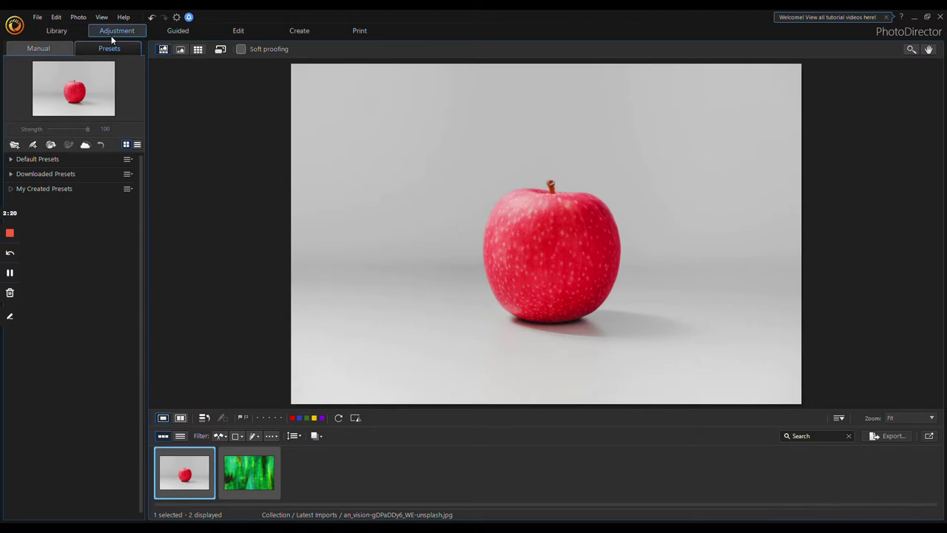
click(37, 48)
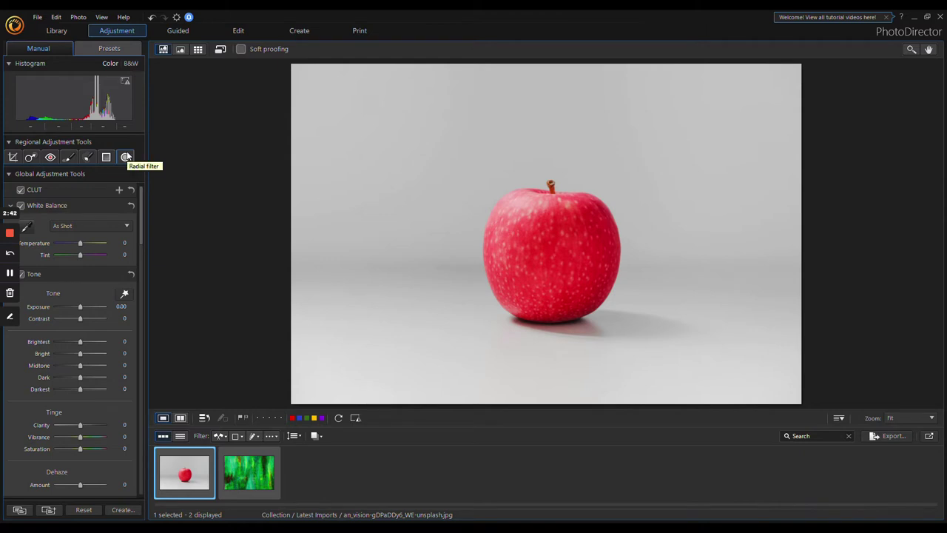
- Try the Strong Contrast Level preset on the apple, then settle on Flat
scroll(85, 233, down, 5)
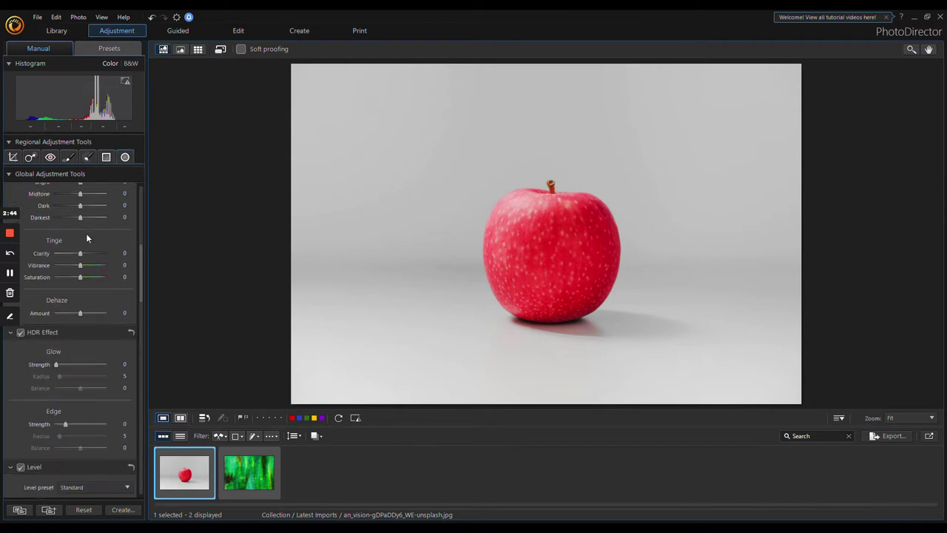
scroll(86, 233, down, 6)
click(82, 269)
click(82, 272)
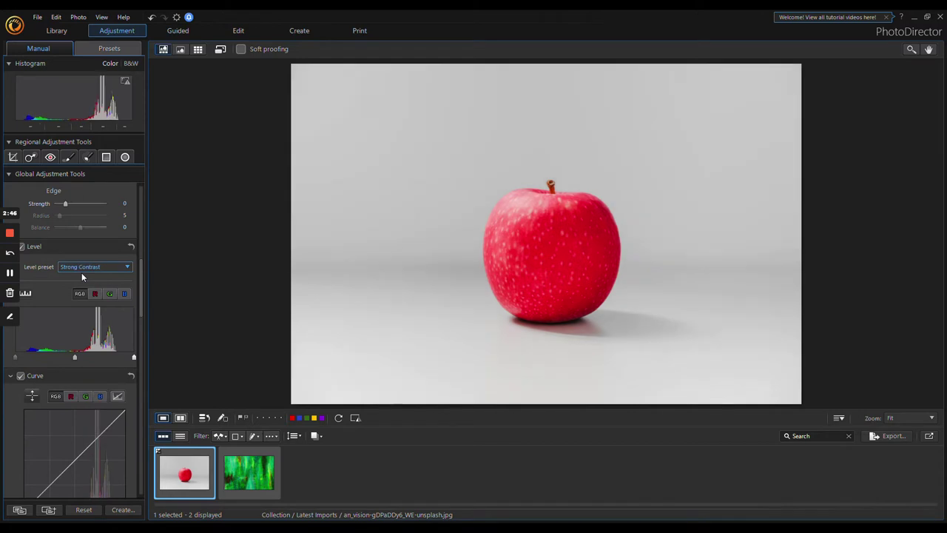
scroll(81, 272, down, 1)
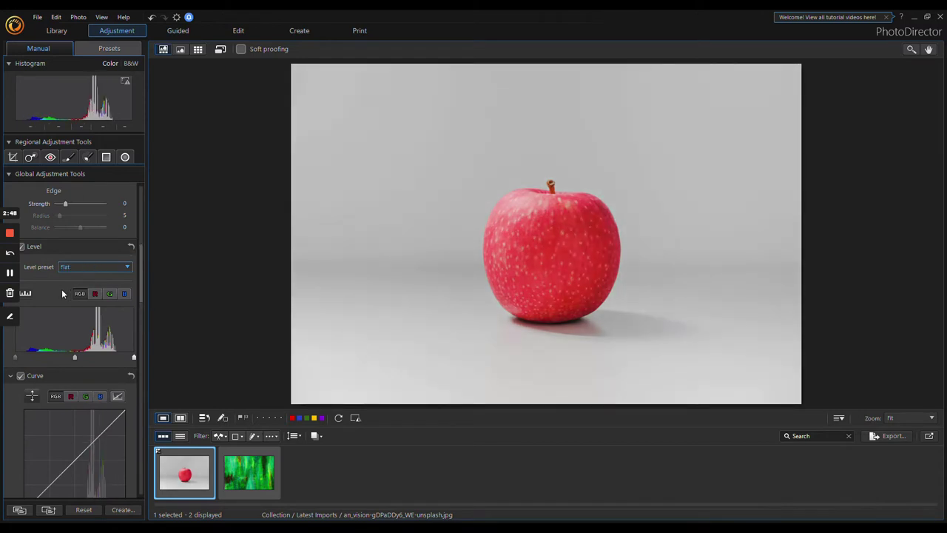
scroll(62, 293, up, 10)
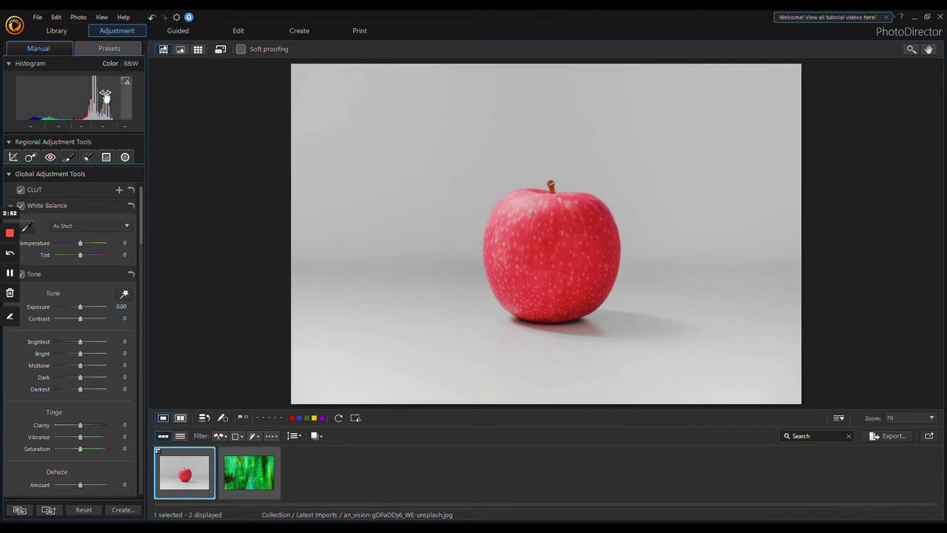
- Accept the copy notice to open the apple in the Guided module, then head to Edit
click(185, 33)
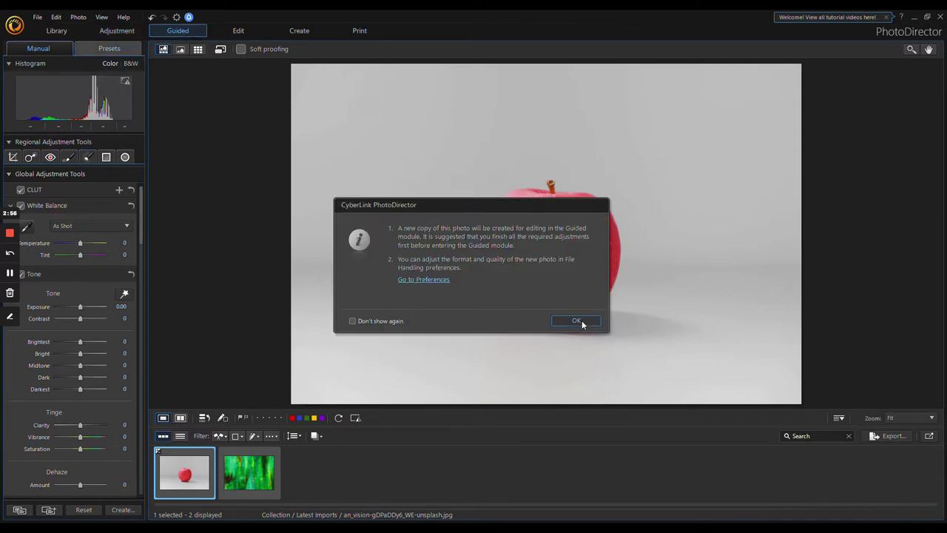
click(576, 321)
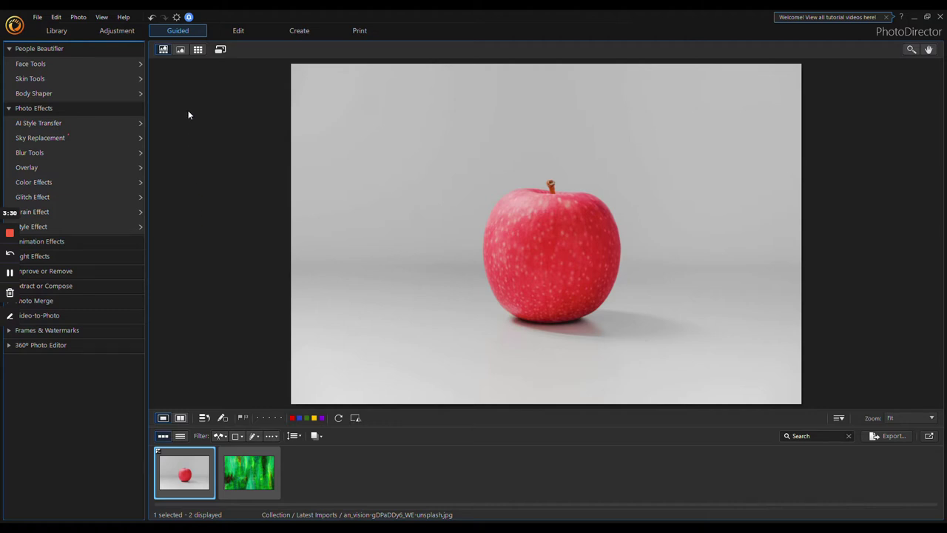
click(238, 33)
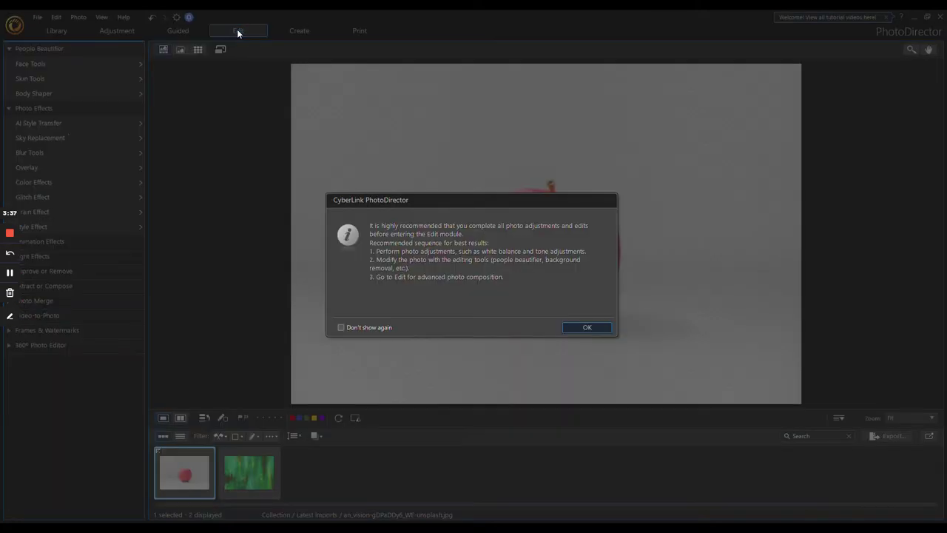
- Turn off the pre-edit recommendation for good and open the apple photo with its layers
click(388, 327)
click(576, 326)
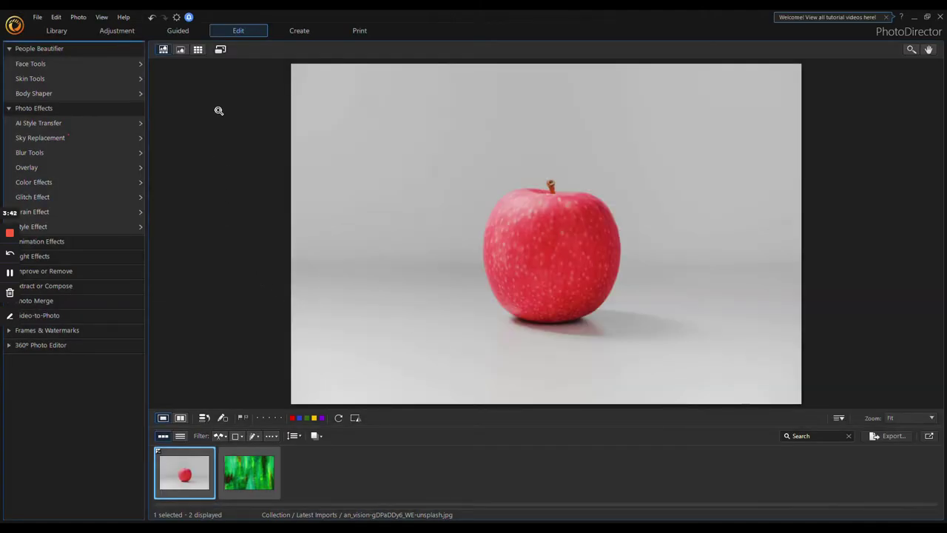
click(247, 31)
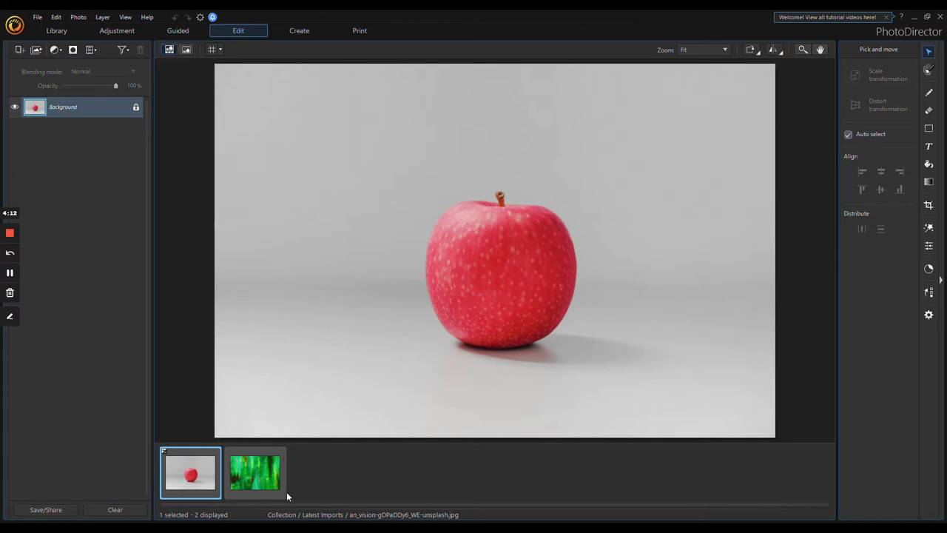
- Add the green painting as a layer over the apple, shrink it and move it upper centre
drag(255, 484, 103, 249)
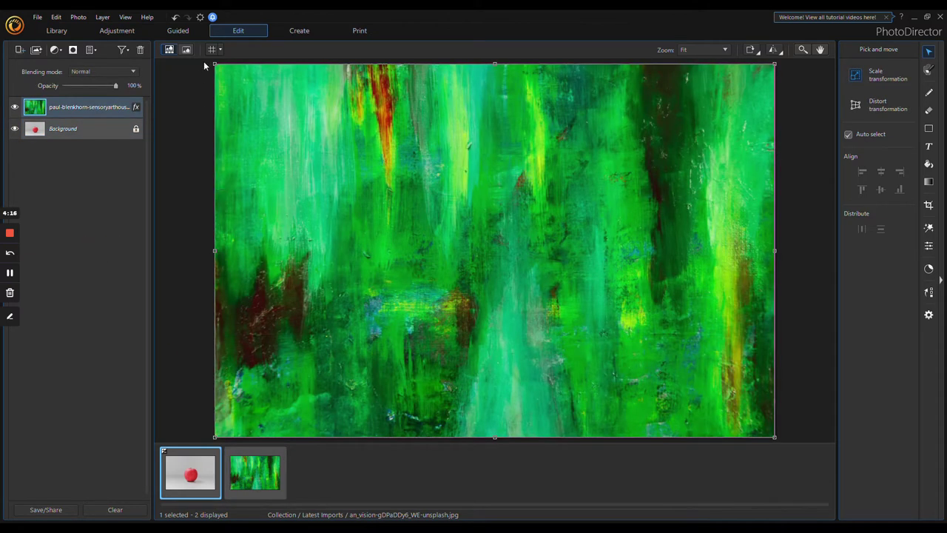
drag(214, 64, 442, 216)
drag(554, 251, 433, 169)
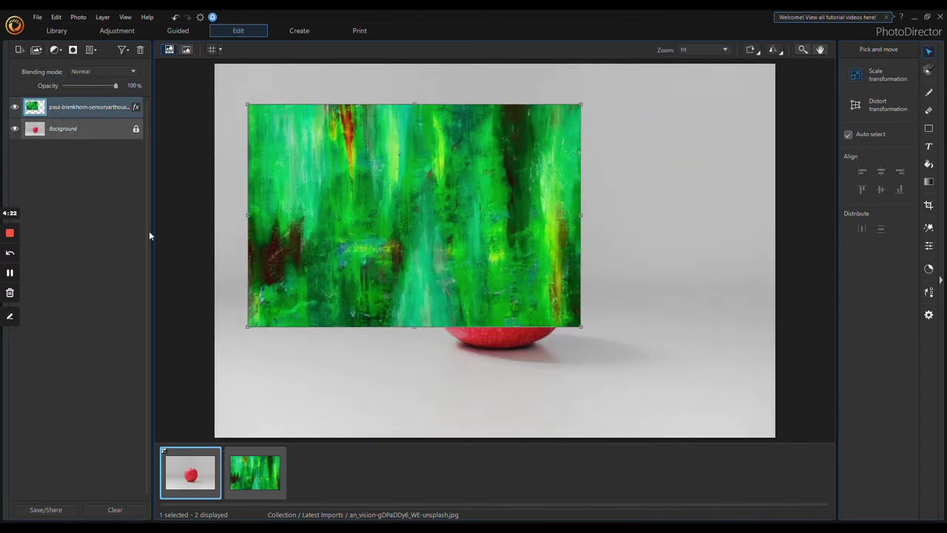
- Delete the green painting layer and switch to the Create module
right_click(63, 109)
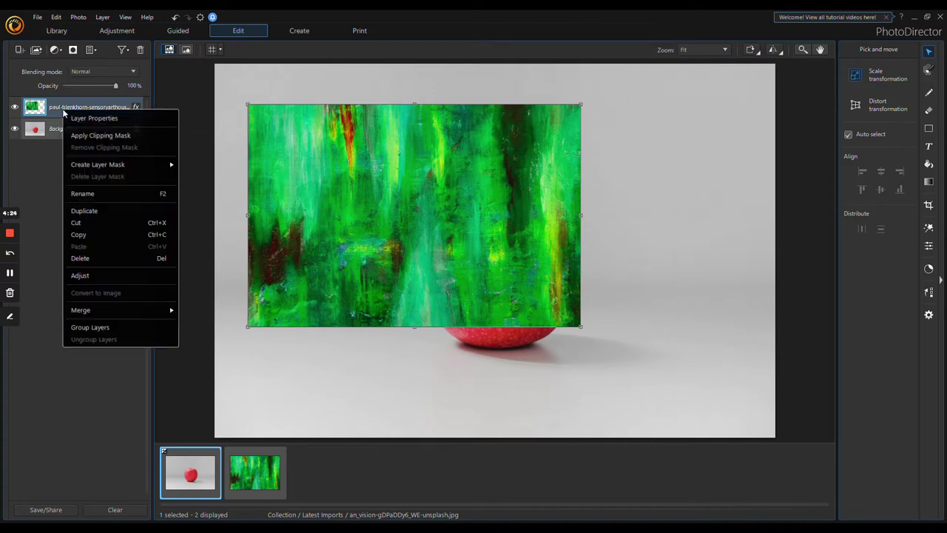
click(108, 256)
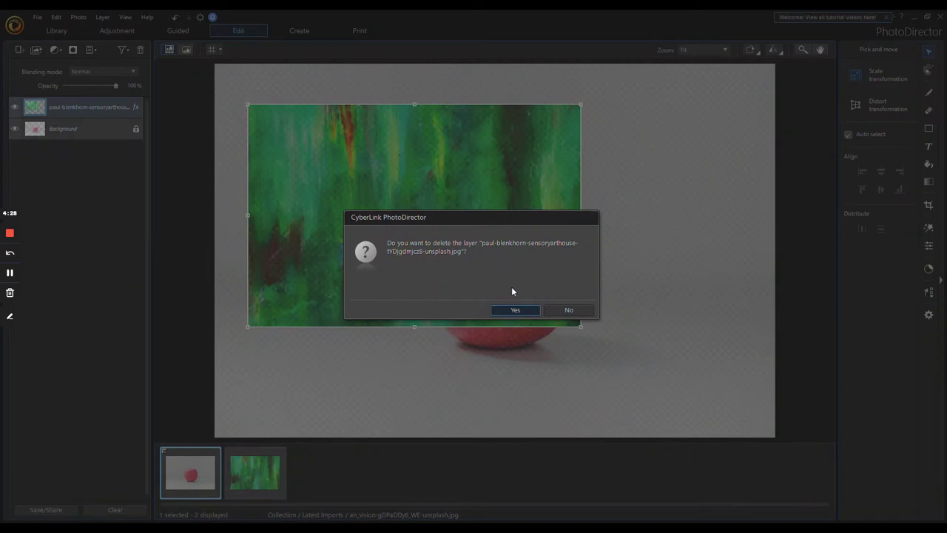
click(523, 310)
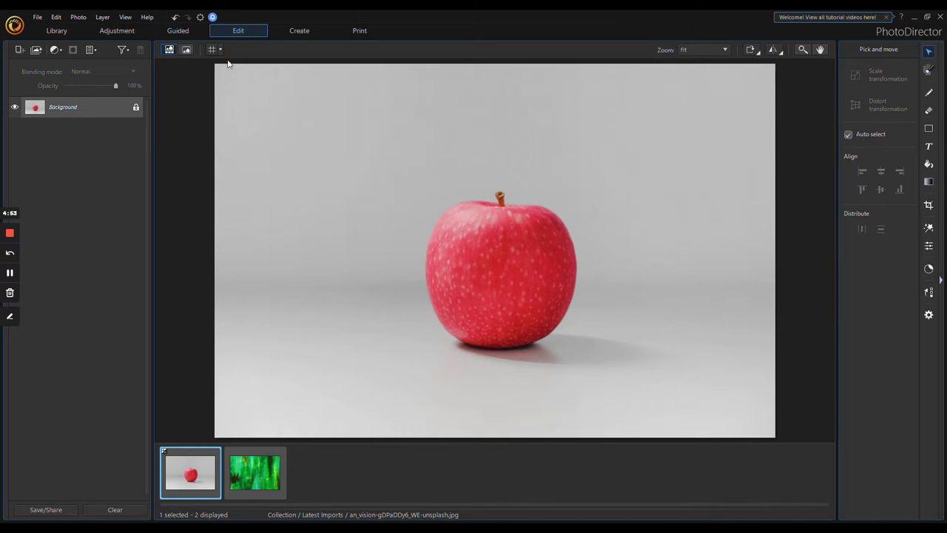
click(299, 32)
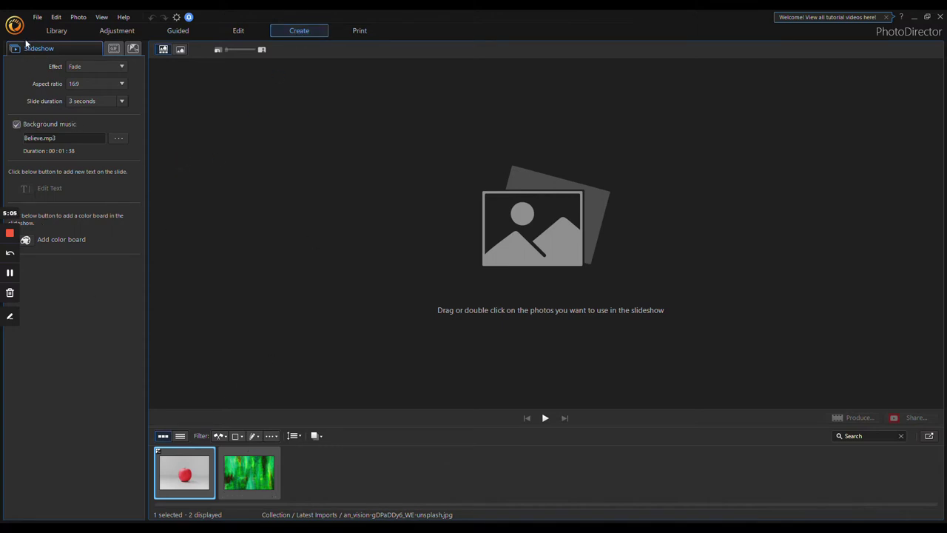
- Look at the Motion Stills option, then return to the slideshow settings
click(135, 50)
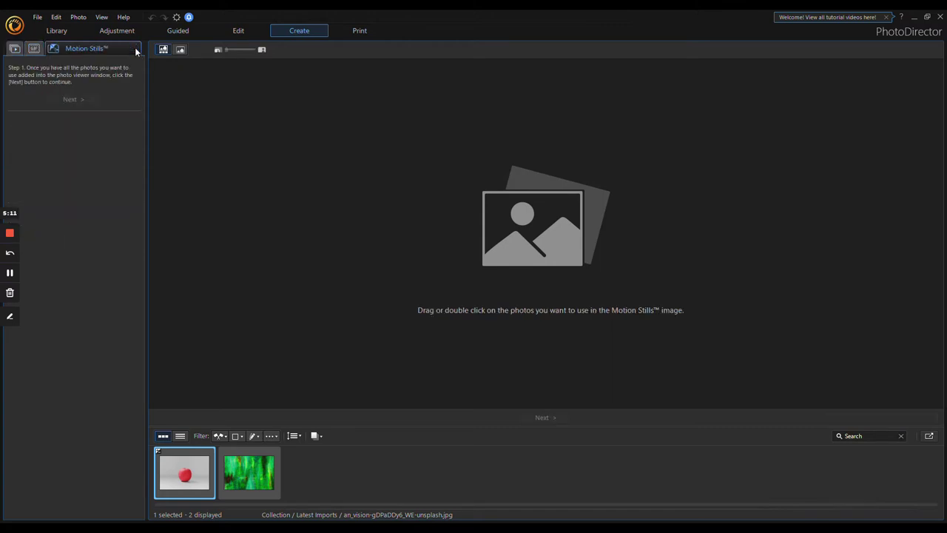
click(15, 48)
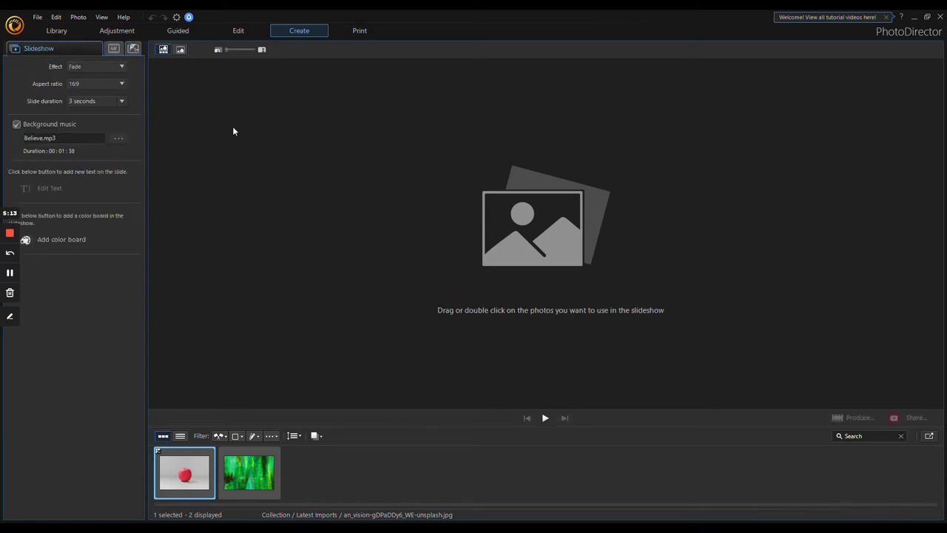
- On the Letter 1x1 print grid, put the apple in cell one and the green painting in row three, cell two
click(358, 33)
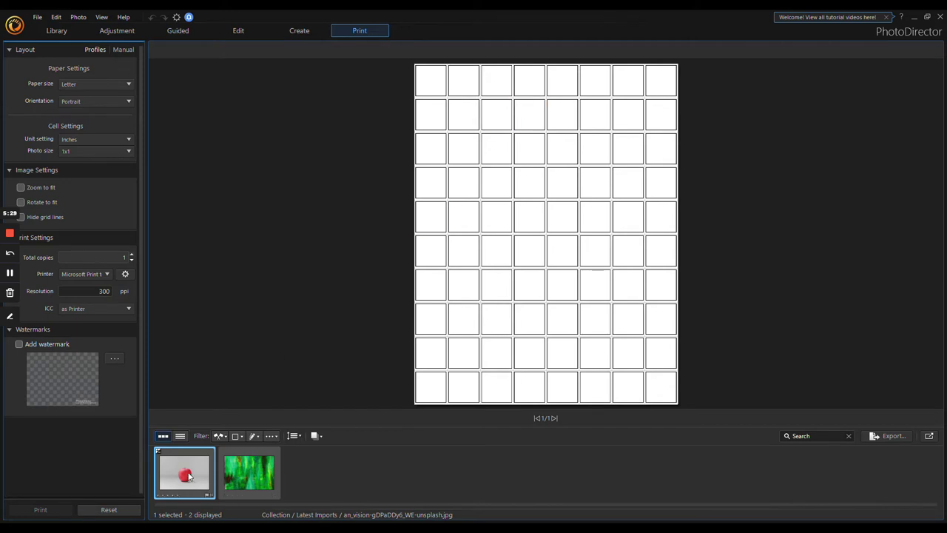
drag(188, 478, 429, 81)
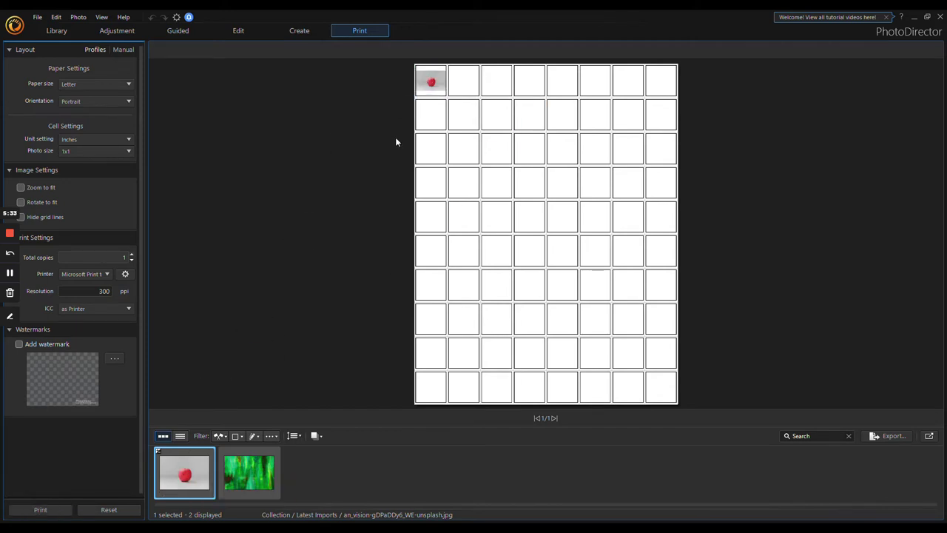
drag(256, 473, 463, 150)
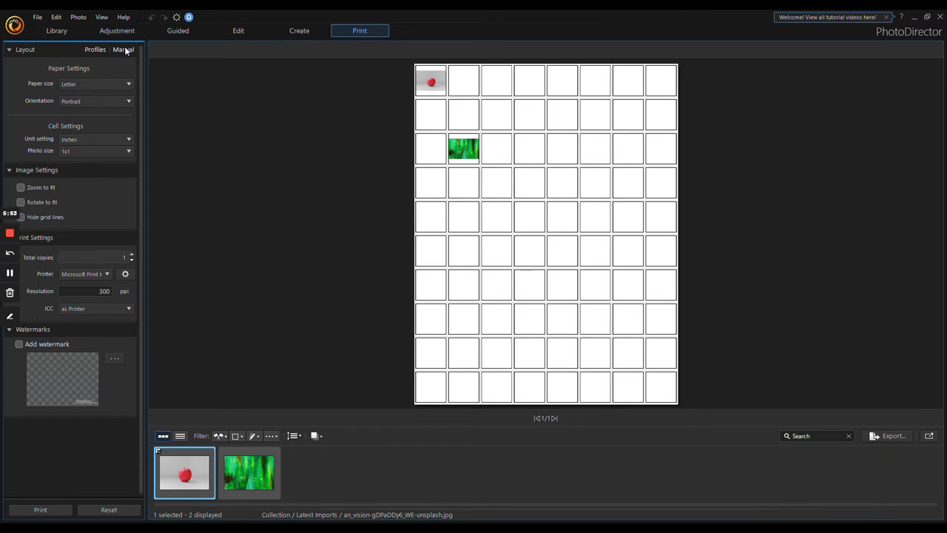
click(231, 32)
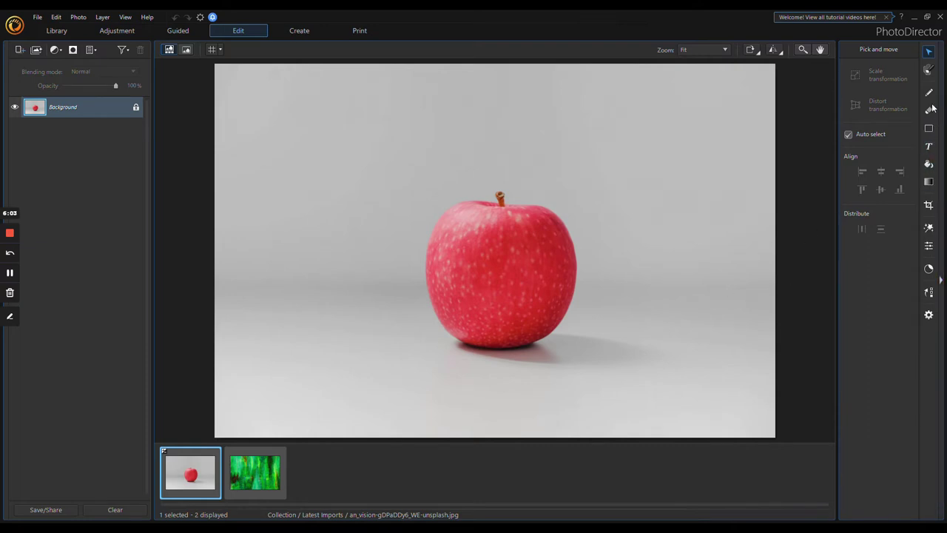
- Brush a selection over the grey background around the apple, from the top right down the left edge
click(929, 229)
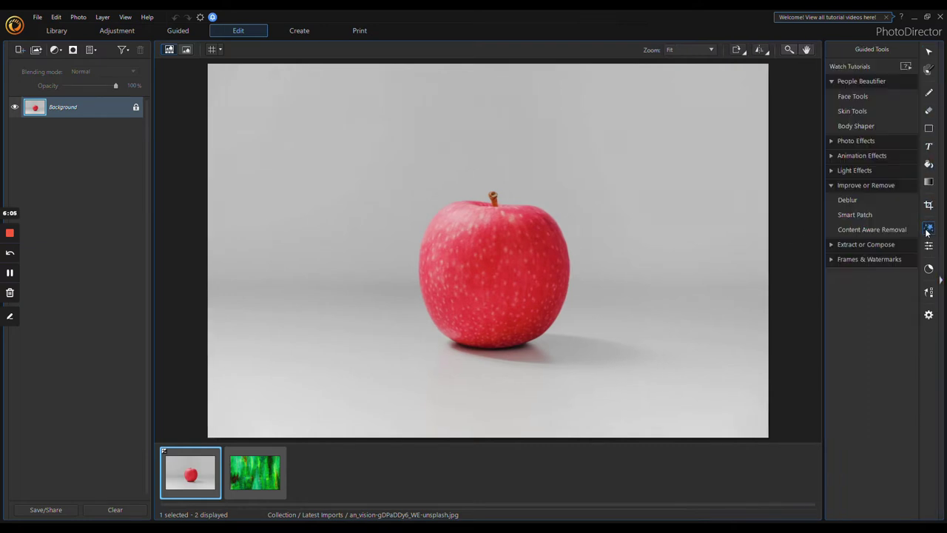
click(930, 68)
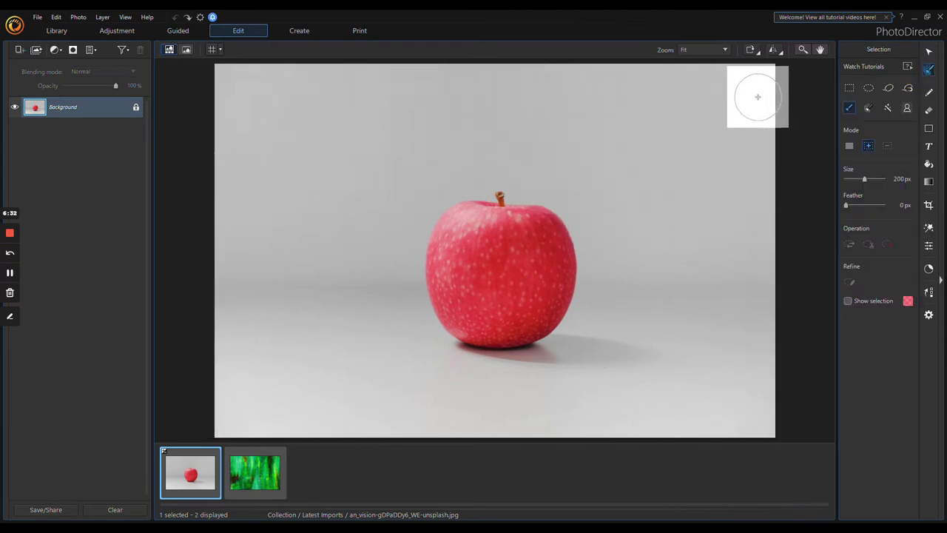
mouse_move(761, 76)
mouse_down()
mouse_move(703, 90)
mouse_move(698, 101)
mouse_move(705, 120)
mouse_move(731, 106)
mouse_move(757, 115)
mouse_move(760, 79)
mouse_move(745, 276)
mouse_move(755, 415)
mouse_up()
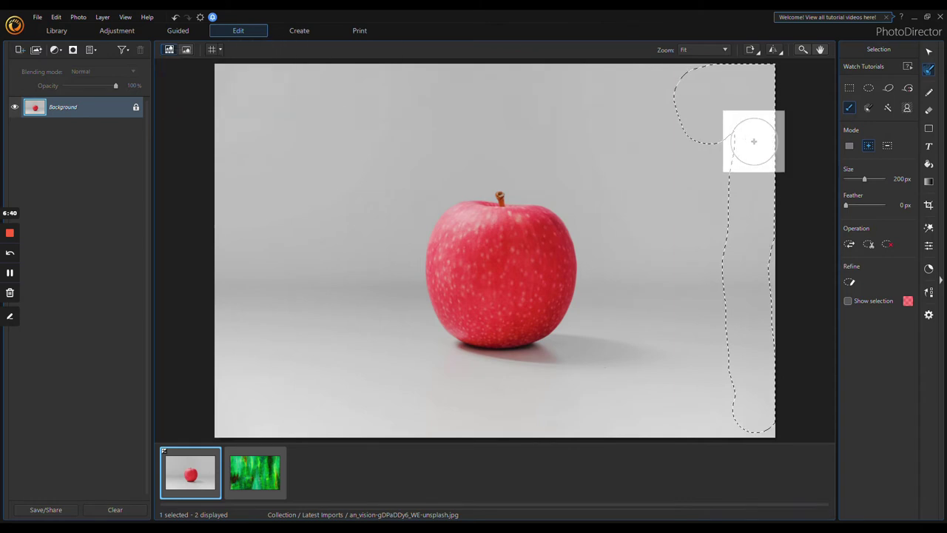
mouse_move(717, 88)
mouse_down()
mouse_move(657, 69)
mouse_move(643, 80)
mouse_move(648, 125)
mouse_move(693, 121)
mouse_move(654, 104)
mouse_move(680, 92)
mouse_move(732, 141)
mouse_move(643, 152)
mouse_move(673, 245)
mouse_move(680, 195)
mouse_move(705, 160)
mouse_move(733, 169)
mouse_move(697, 213)
mouse_move(706, 262)
mouse_move(725, 198)
mouse_move(718, 222)
mouse_move(664, 269)
mouse_move(649, 304)
mouse_move(674, 422)
mouse_move(694, 434)
mouse_move(673, 324)
mouse_move(695, 277)
mouse_move(717, 274)
mouse_move(694, 329)
mouse_move(739, 410)
mouse_move(712, 299)
mouse_move(735, 353)
mouse_move(725, 408)
mouse_move(773, 423)
mouse_move(558, 422)
mouse_move(387, 409)
mouse_move(344, 396)
mouse_move(275, 400)
mouse_move(253, 421)
mouse_move(225, 421)
mouse_move(202, 181)
mouse_move(221, 62)
mouse_move(354, 66)
mouse_move(568, 100)
mouse_move(621, 102)
mouse_move(638, 88)
mouse_move(613, 71)
mouse_move(555, 65)
mouse_up()
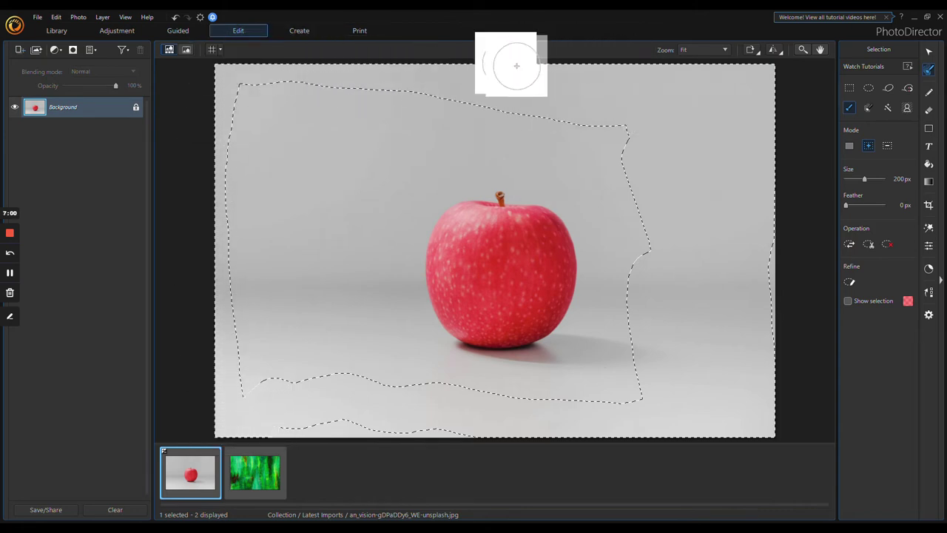
mouse_move(517, 66)
mouse_down()
mouse_move(356, 64)
mouse_move(240, 97)
mouse_move(233, 197)
mouse_move(259, 326)
mouse_move(258, 387)
mouse_move(233, 290)
mouse_move(239, 236)
mouse_move(286, 372)
mouse_move(295, 418)
mouse_move(287, 436)
mouse_move(363, 418)
mouse_move(513, 427)
mouse_move(366, 412)
mouse_move(307, 250)
mouse_move(302, 159)
mouse_move(287, 100)
mouse_move(262, 165)
mouse_move(287, 299)
mouse_move(305, 347)
mouse_move(344, 386)
mouse_move(371, 379)
mouse_move(374, 352)
mouse_move(327, 194)
mouse_move(314, 111)
mouse_move(338, 98)
mouse_move(390, 97)
mouse_move(564, 126)
mouse_move(644, 119)
mouse_move(622, 137)
mouse_move(636, 400)
mouse_move(624, 362)
mouse_move(586, 387)
mouse_move(422, 371)
mouse_move(399, 346)
mouse_move(384, 301)
mouse_move(338, 121)
mouse_move(588, 155)
mouse_move(599, 160)
mouse_move(592, 179)
mouse_move(606, 258)
mouse_move(600, 343)
mouse_move(574, 364)
mouse_move(503, 378)
mouse_move(414, 342)
mouse_move(373, 268)
mouse_move(349, 161)
mouse_move(406, 146)
mouse_move(540, 155)
mouse_move(575, 181)
mouse_move(391, 155)
mouse_move(351, 184)
mouse_move(455, 171)
mouse_move(377, 199)
mouse_move(391, 244)
mouse_move(403, 205)
mouse_move(429, 195)
mouse_move(412, 224)
mouse_move(456, 185)
mouse_move(503, 175)
mouse_move(574, 205)
mouse_move(598, 260)
mouse_move(594, 303)
mouse_move(566, 350)
mouse_move(526, 374)
mouse_move(457, 364)
mouse_move(388, 284)
mouse_move(413, 319)
mouse_up()
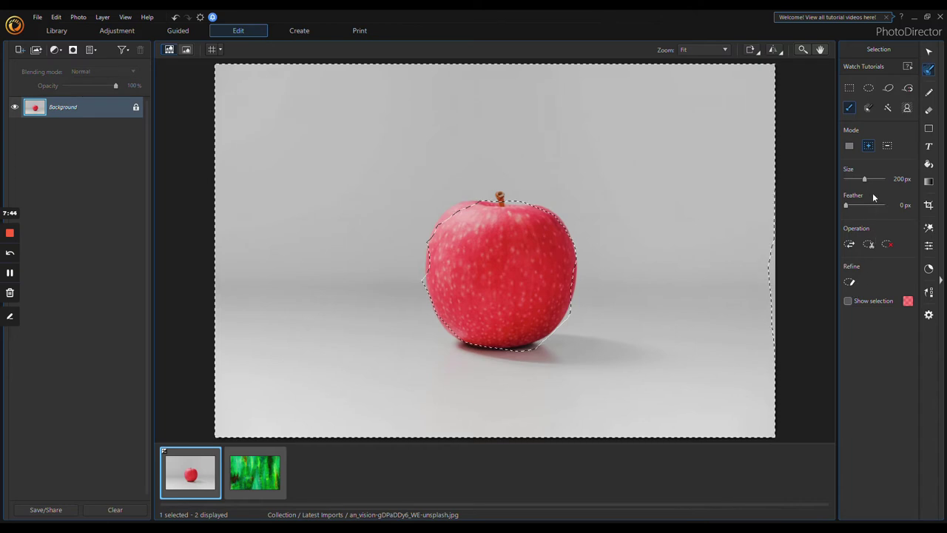
- Tighten the apple's selection edge with a smaller brush, then delete the background around it
click(888, 147)
drag(454, 205, 459, 214)
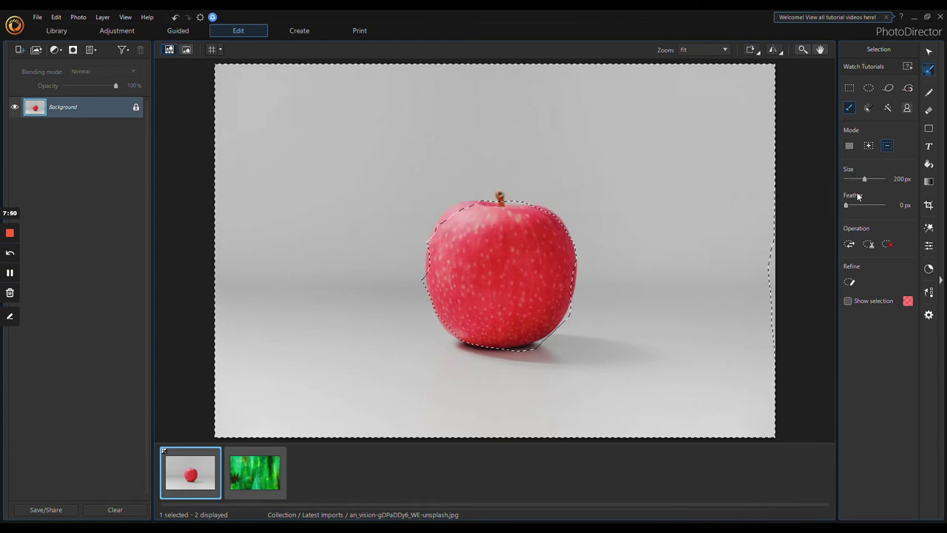
drag(861, 177, 854, 178)
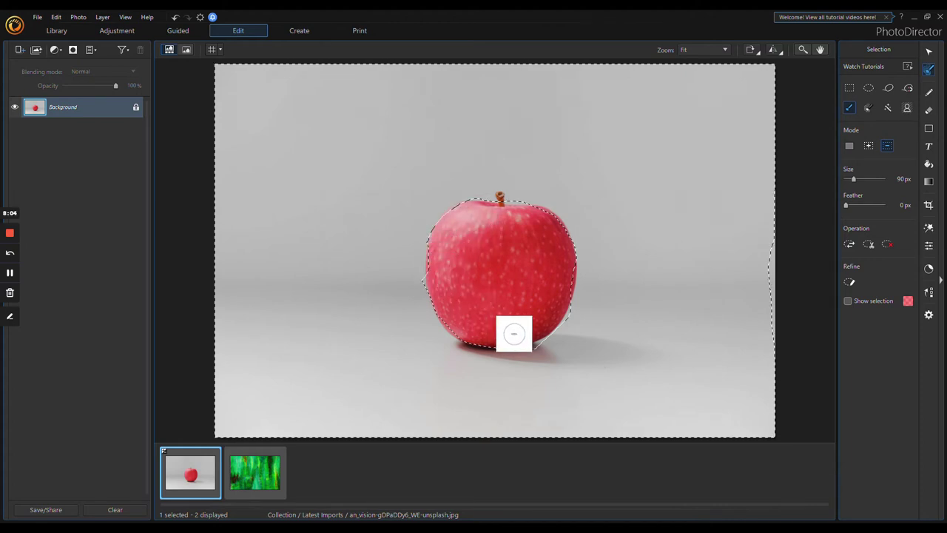
click(868, 146)
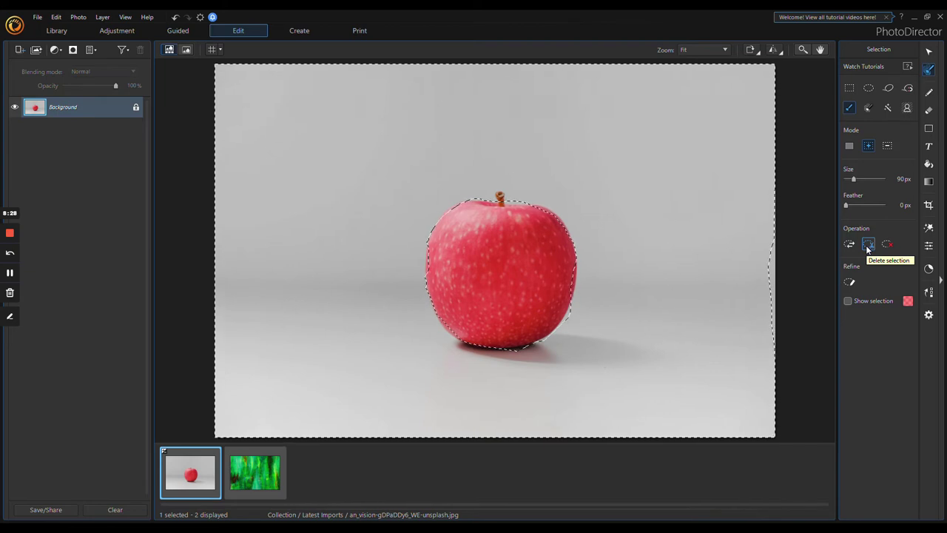
click(868, 246)
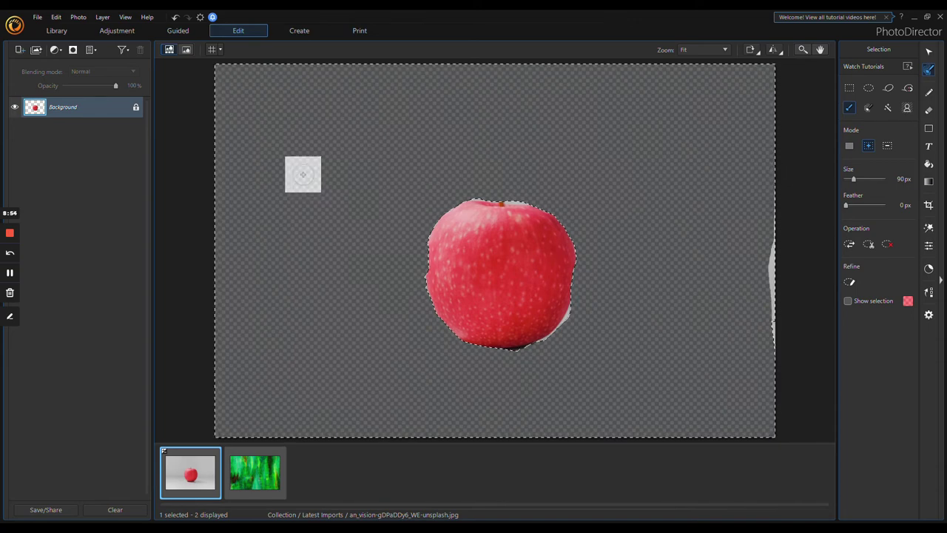
click(63, 30)
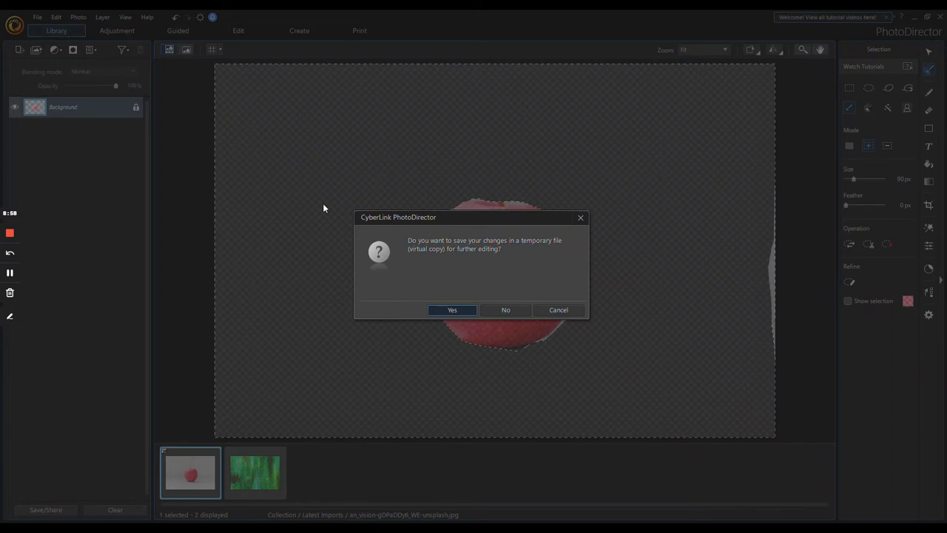
- Discard the cut-out edits without saving a virtual copy, then start an Import > Video-to-Photo
click(498, 310)
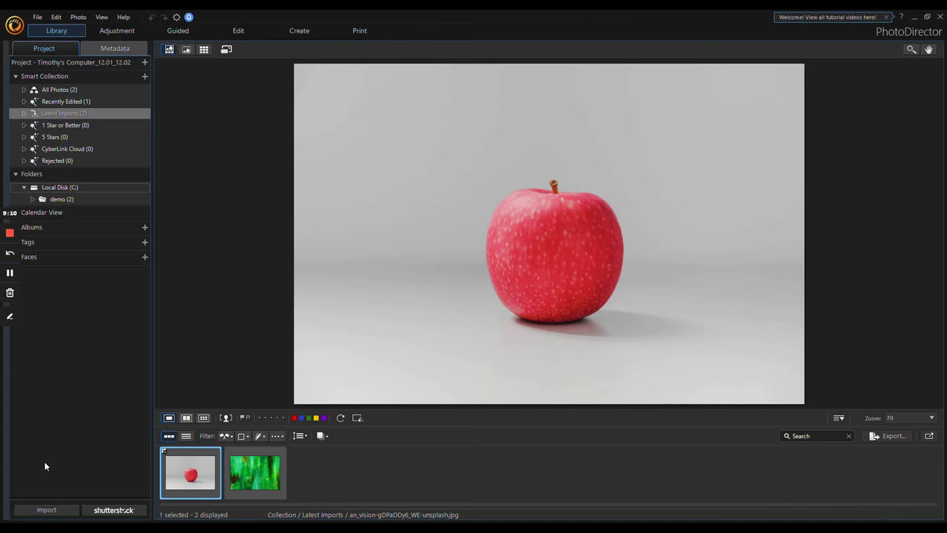
click(49, 509)
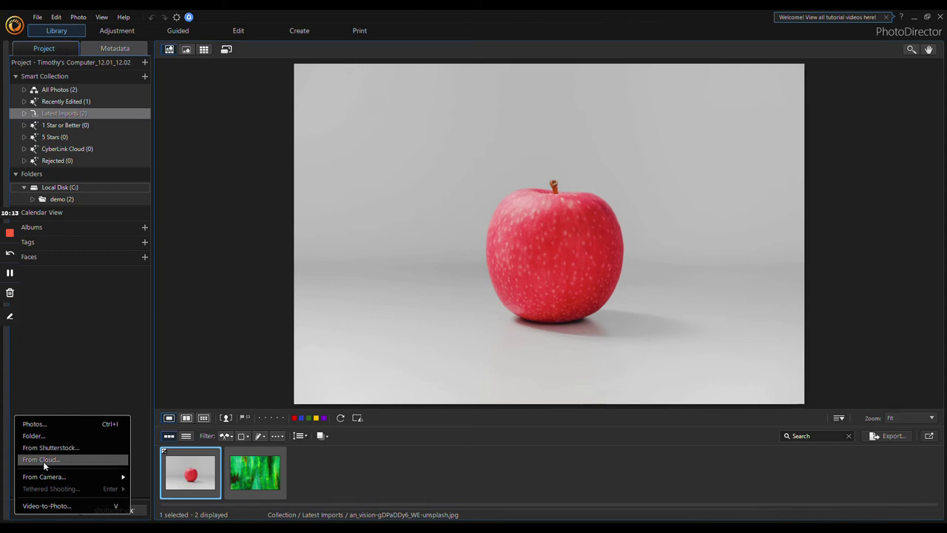
mouse_move(49, 477)
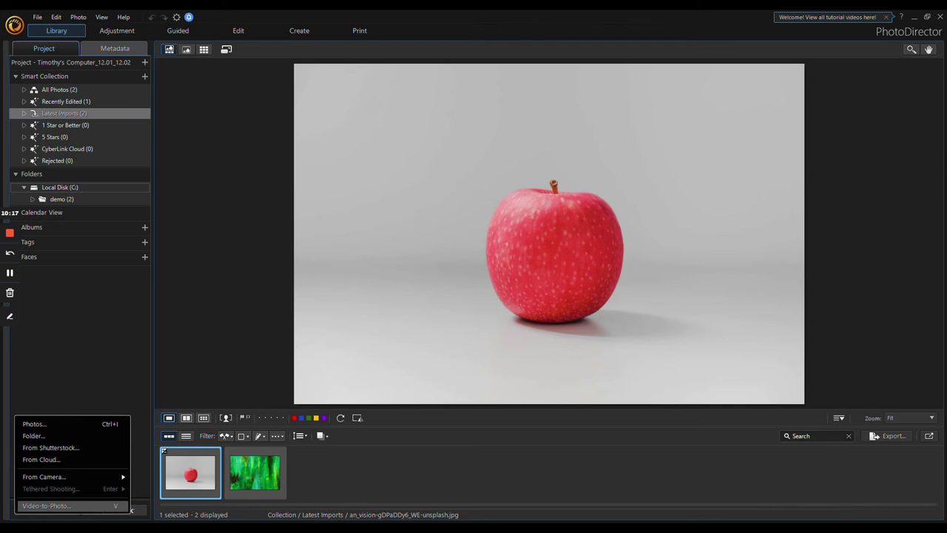
click(55, 506)
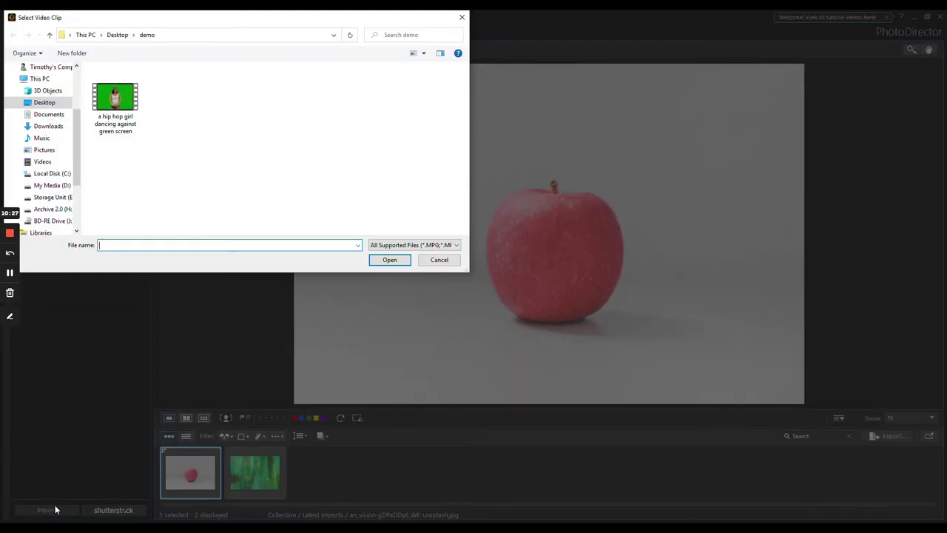
- Open the green-screen dancing clip and choose Capture Video Frames as New Photos
double_click(117, 98)
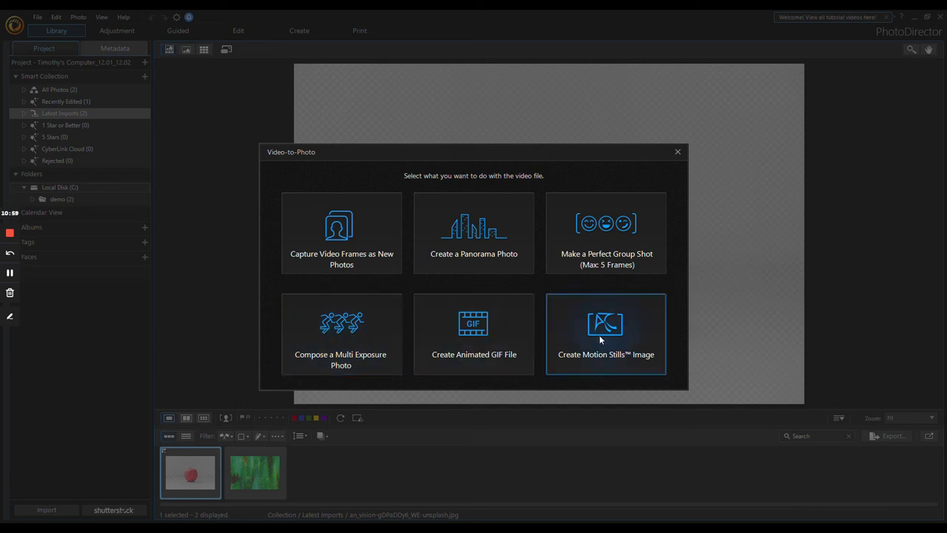
click(332, 238)
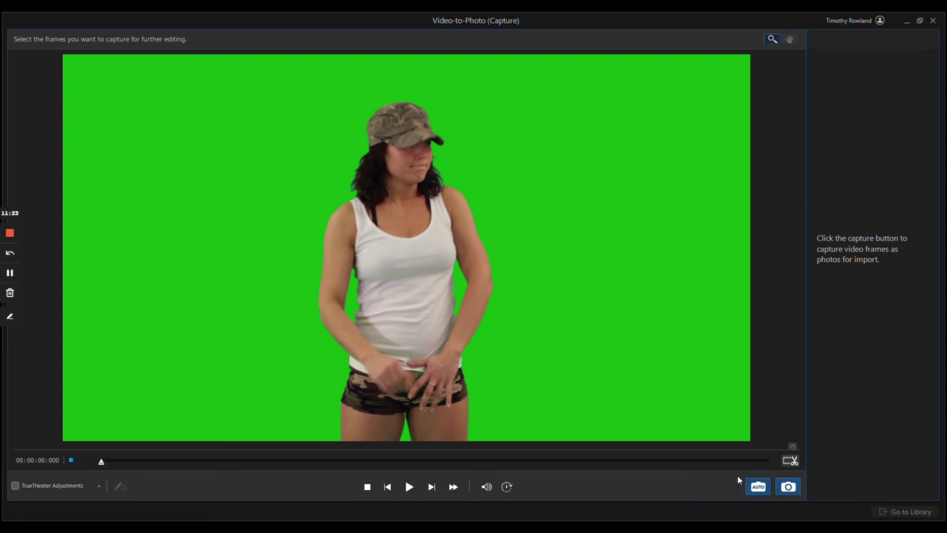
- Auto-capture 20 frames from the dancing clip
click(758, 488)
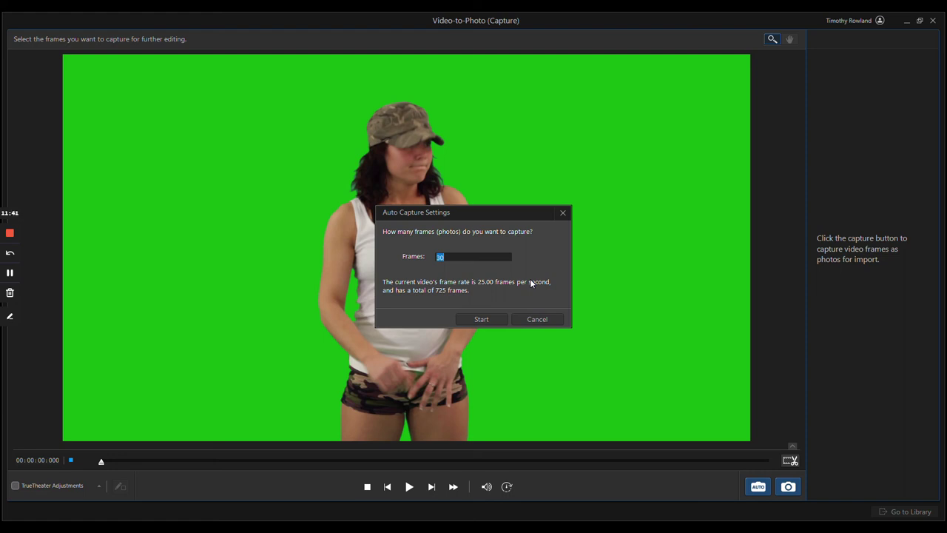
text(20)
click(475, 321)
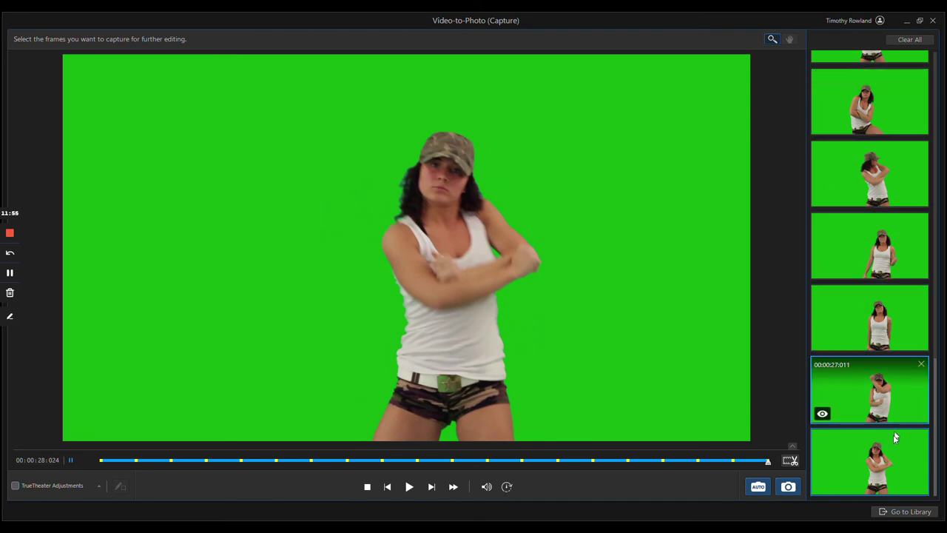
- Step back through the captured frames, then clear them all and close the capture window
mouse_move(893, 458)
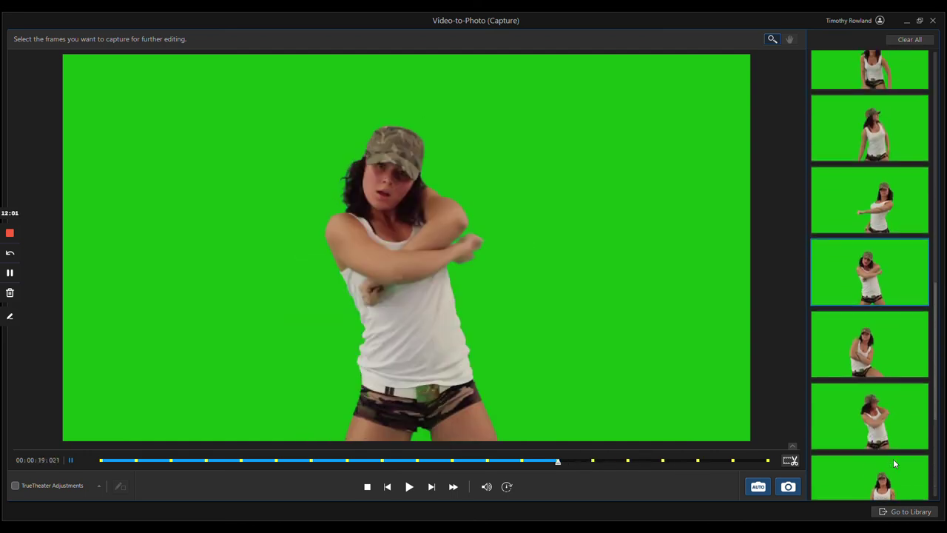
key(Up)
key(Up)
key(Up)
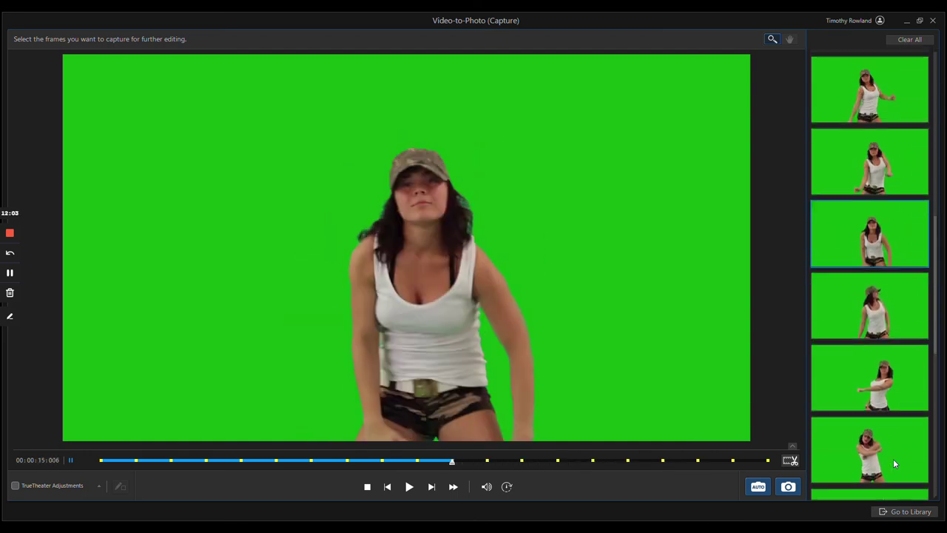
key(Up)
key(Up)
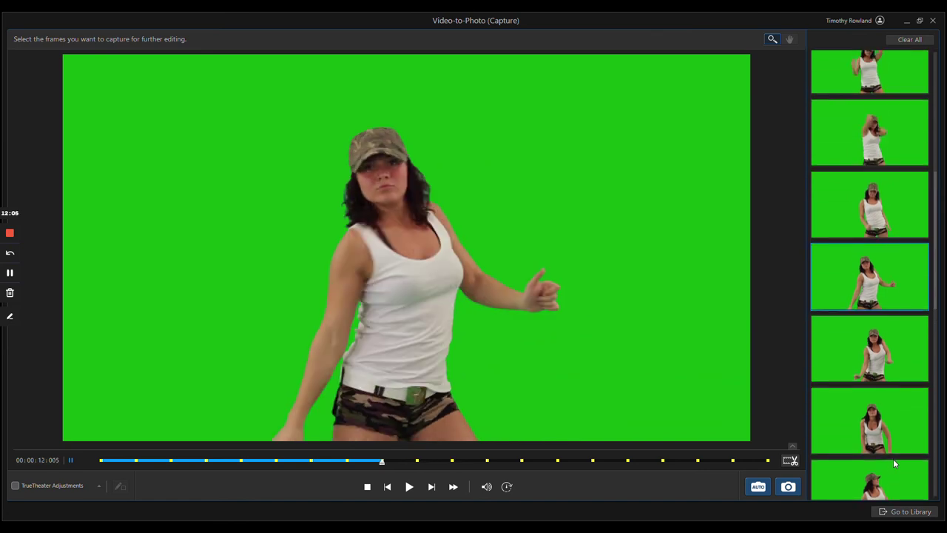
key(Up)
key(Up)
key(Up)
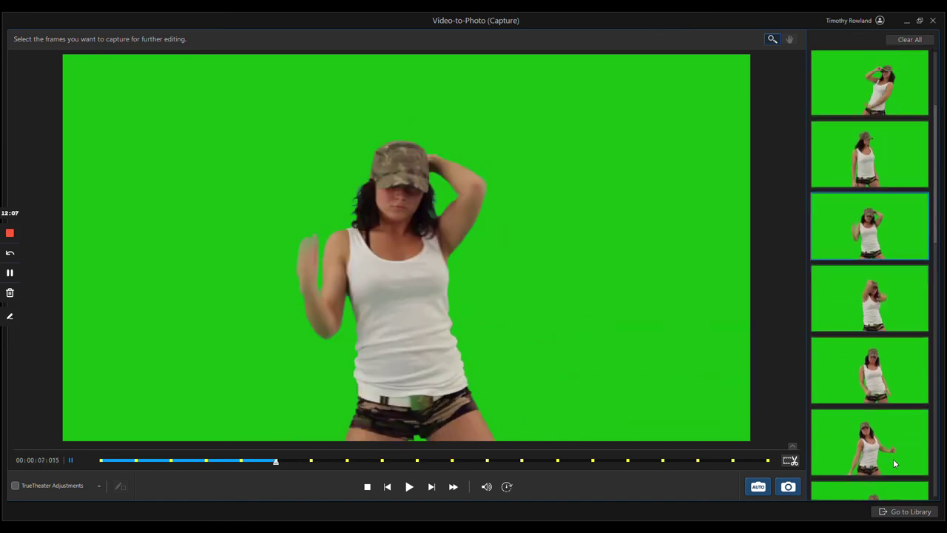
key(Up)
key(Up)
key(Up)
key(Up)
key(Up)
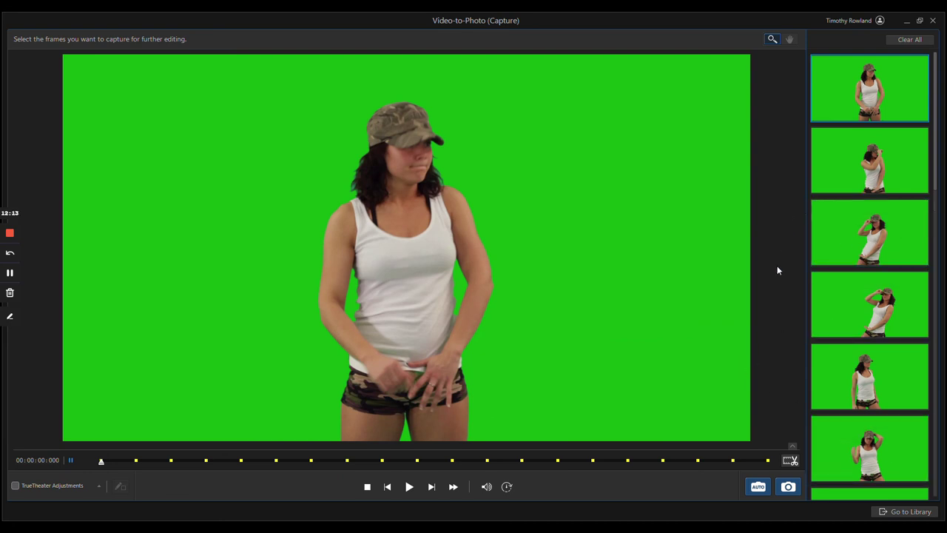
click(909, 40)
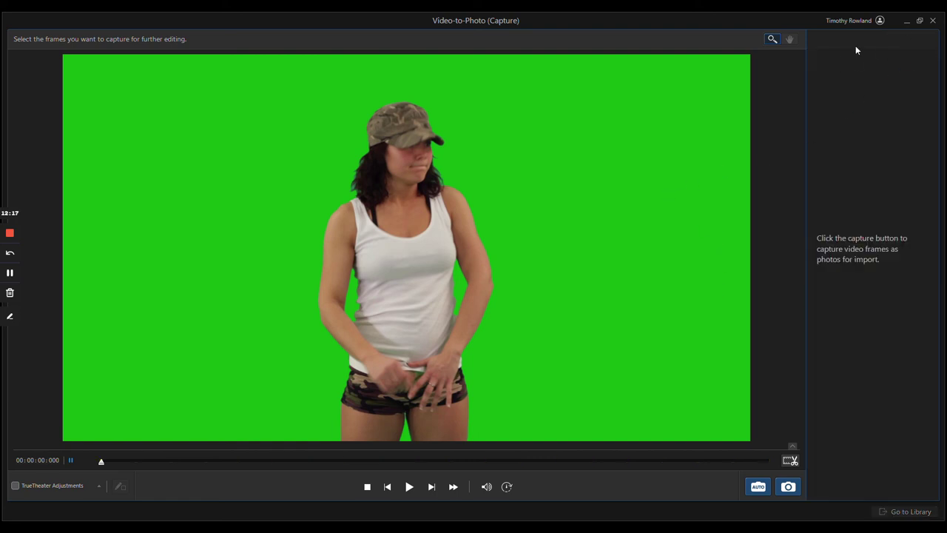
click(933, 23)
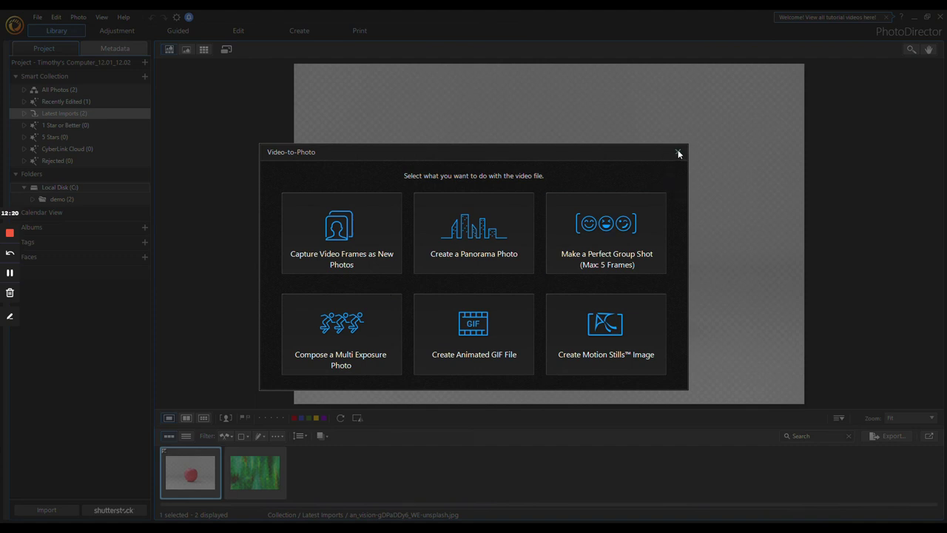
- Confirm leaving the Video-to-Photo capture window to get back to the Library
click(678, 152)
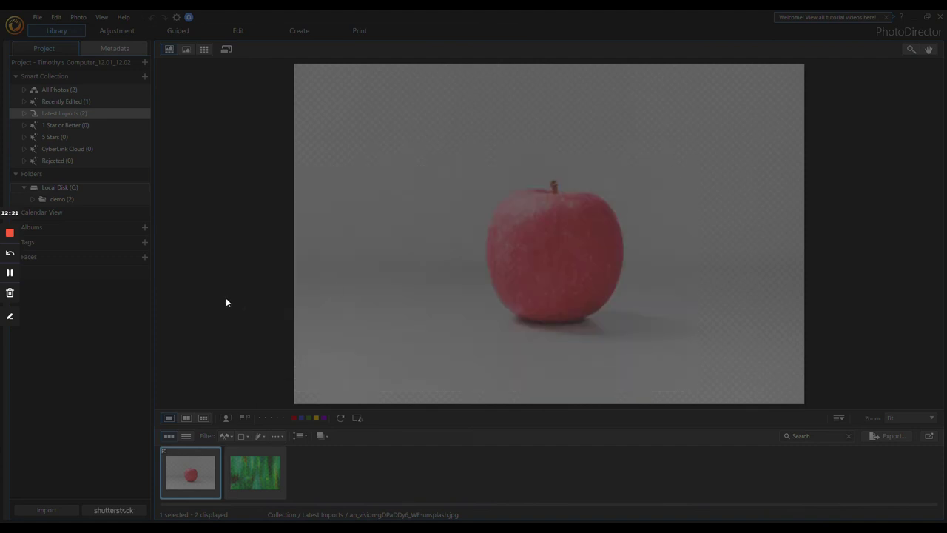